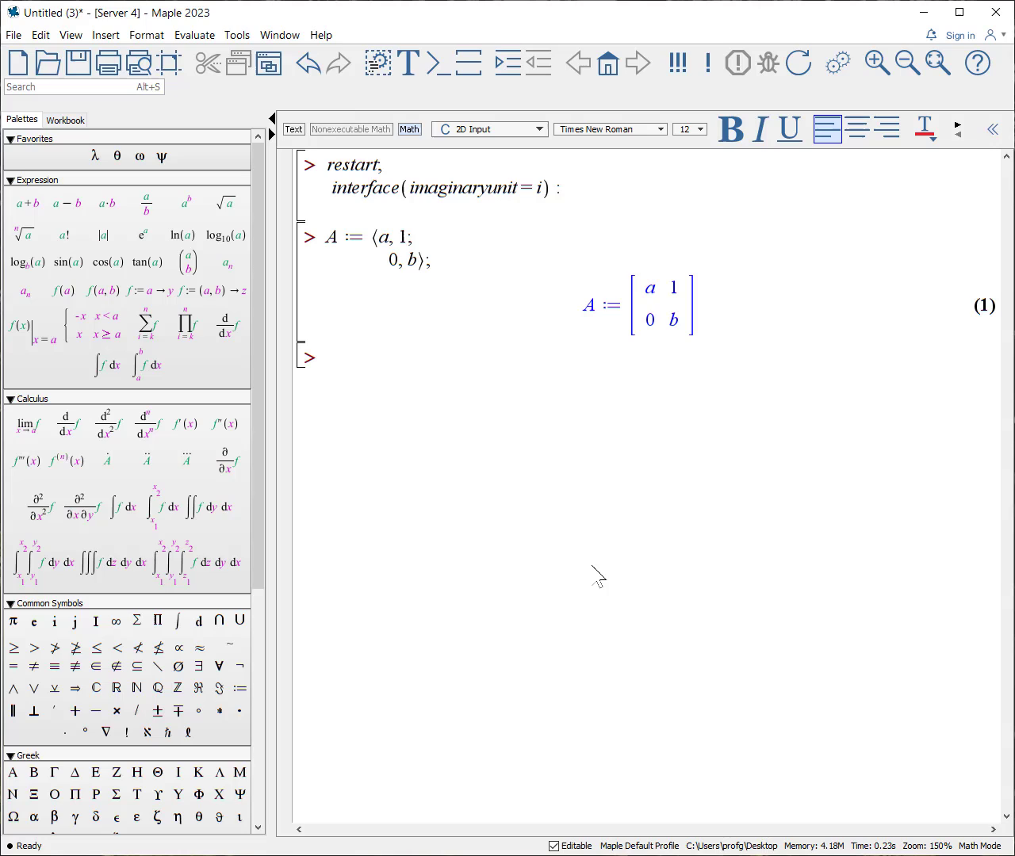
Step: Enter λ := LinearAlgebra:-Eigenvalues(A), returning the eigenvalues b and a
type("lambda")
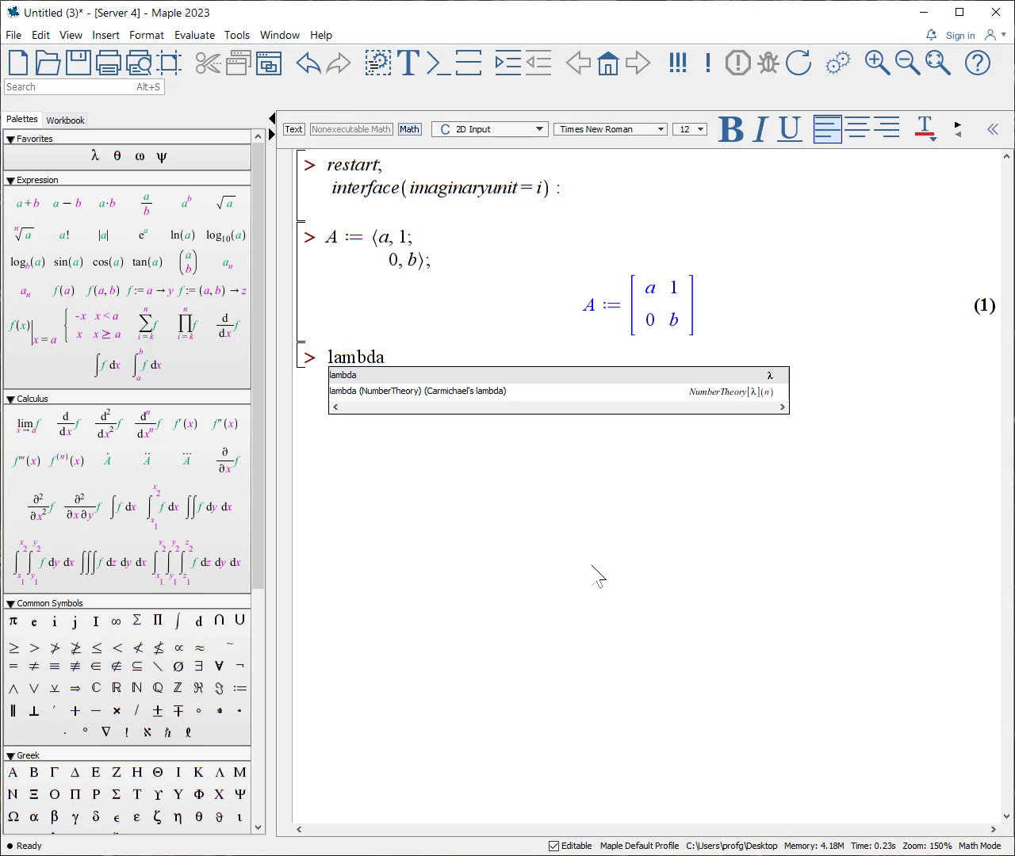
key("Return")
type(":= ")
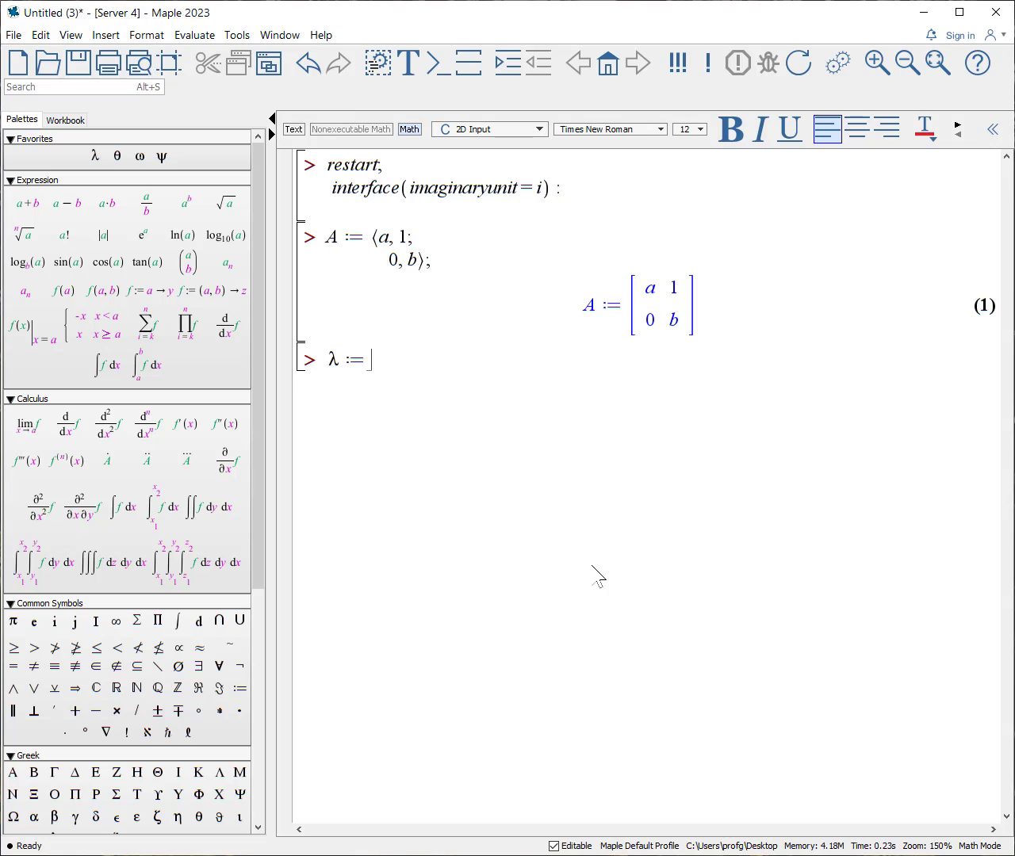
type("LinearA")
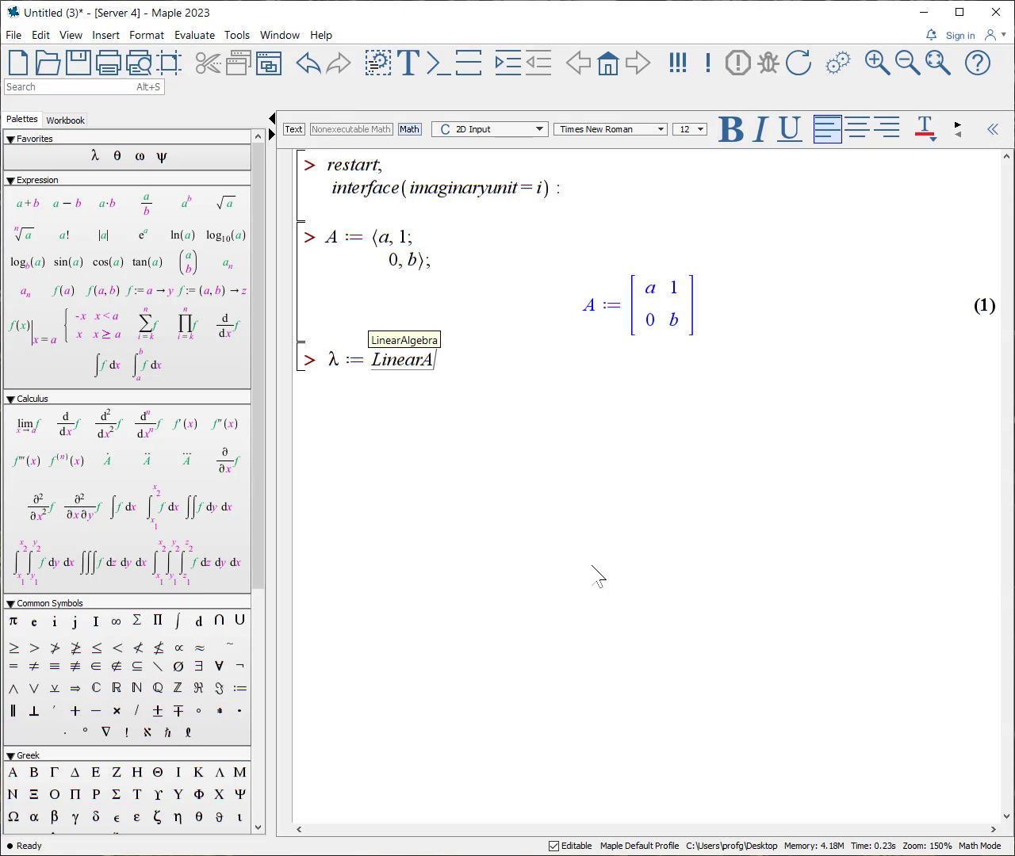
key("Return")
type(":-")
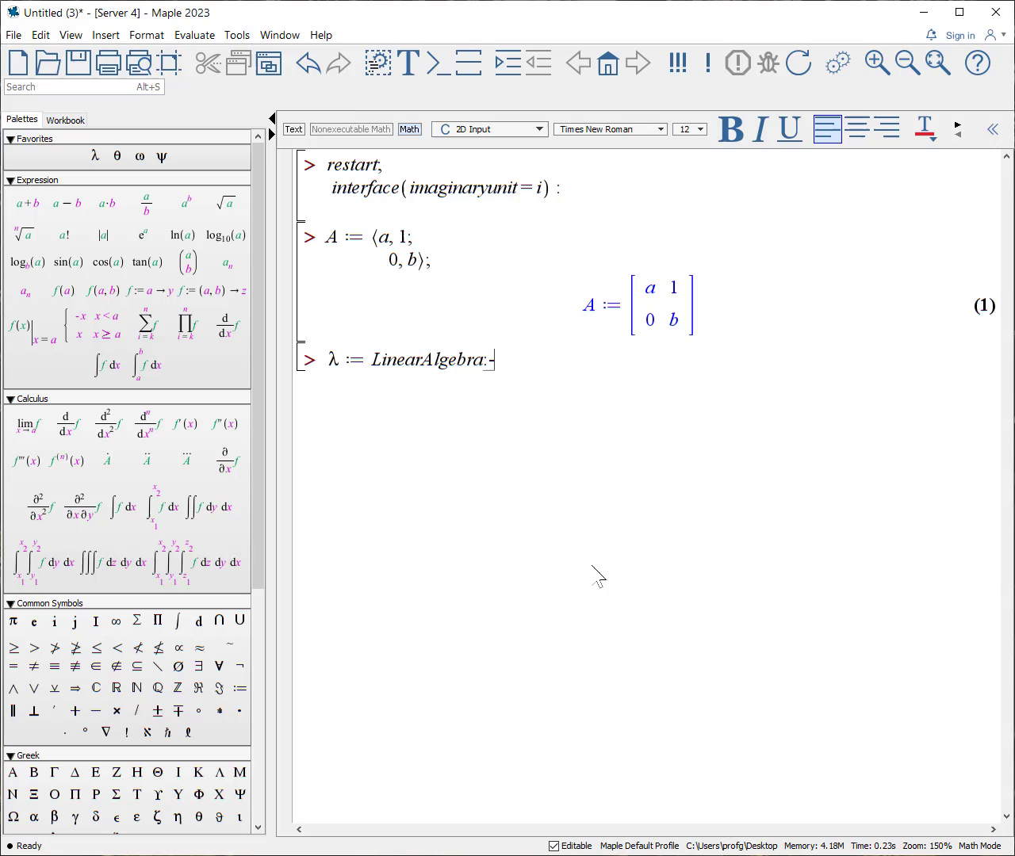
type("Eigen")
key("BackSpace")
type("e")
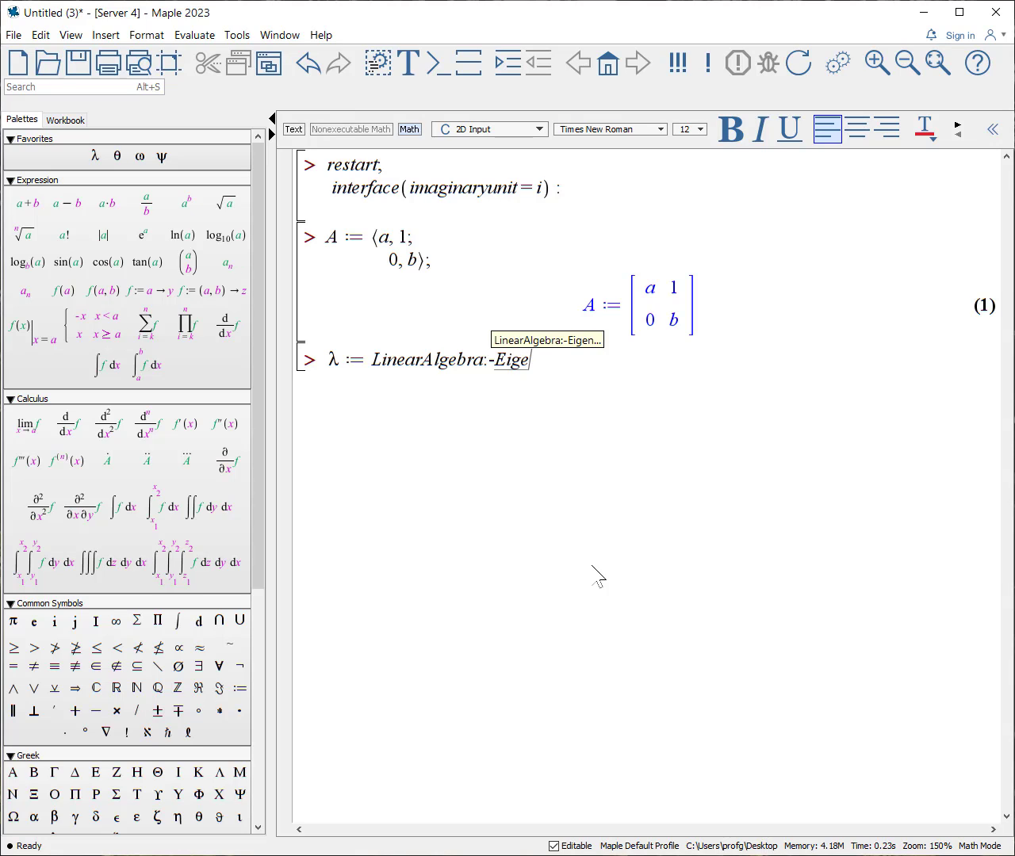
type("nva")
key("Return")
type("(")
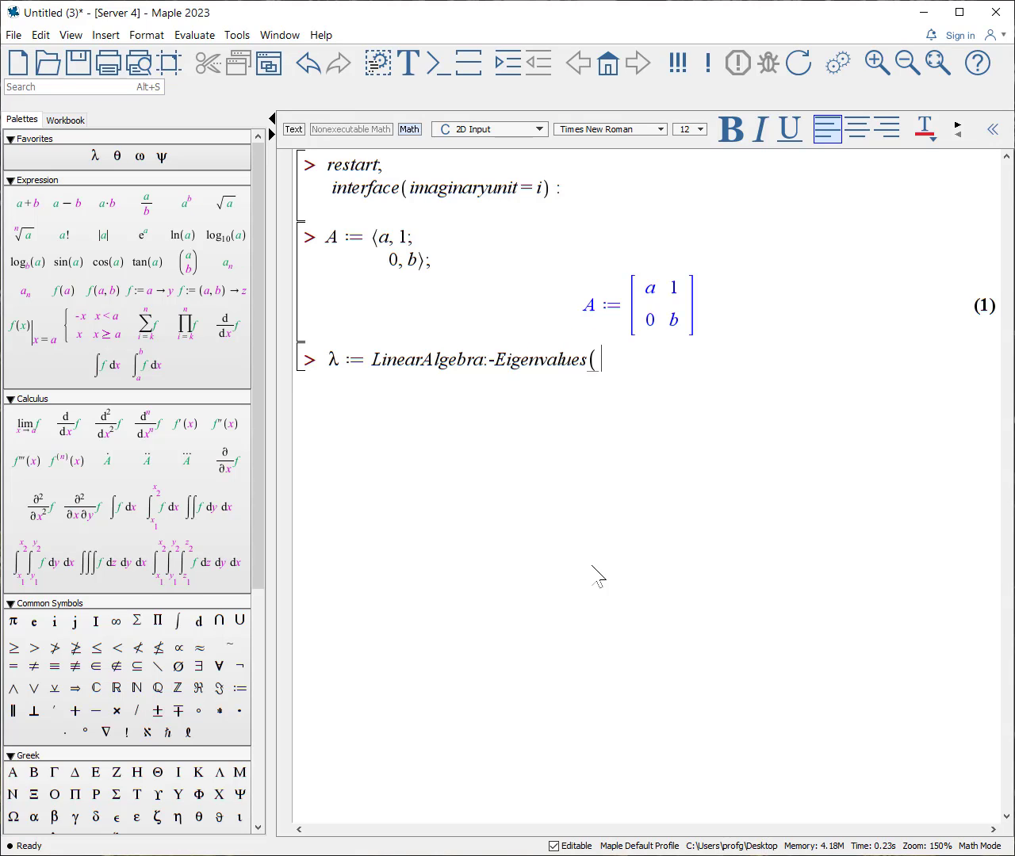
type("A)")
key("Return")
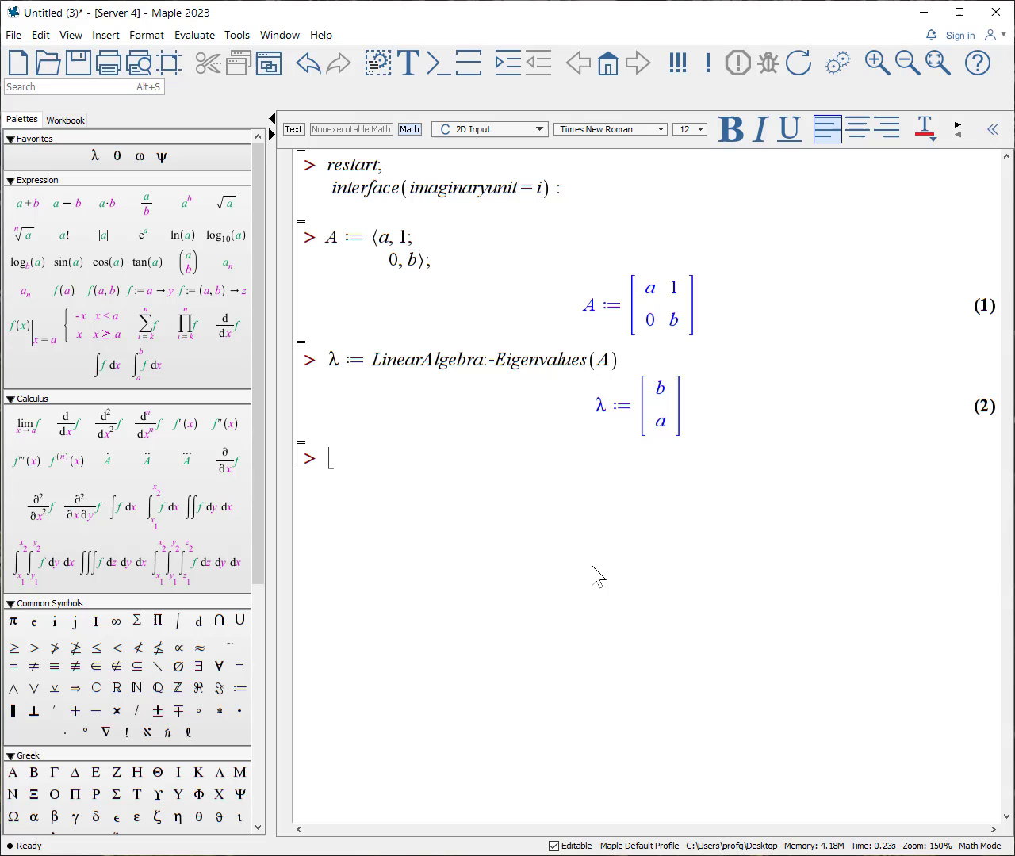
Step: Enter λ, V := LinearAlgebra:-Eigenvectors(A), returning eigenvalues a, b and eigenvector matrix V
type("lamba")
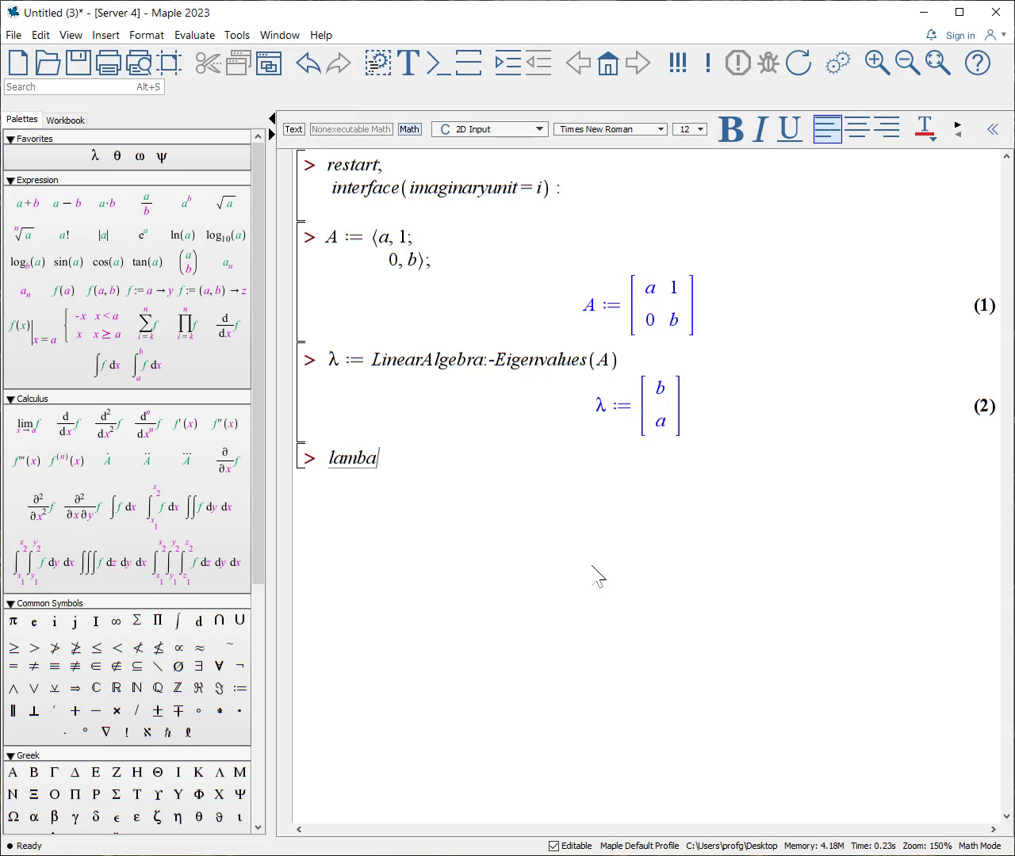
key("BackSpace")
type("da")
key("ctrl+space")
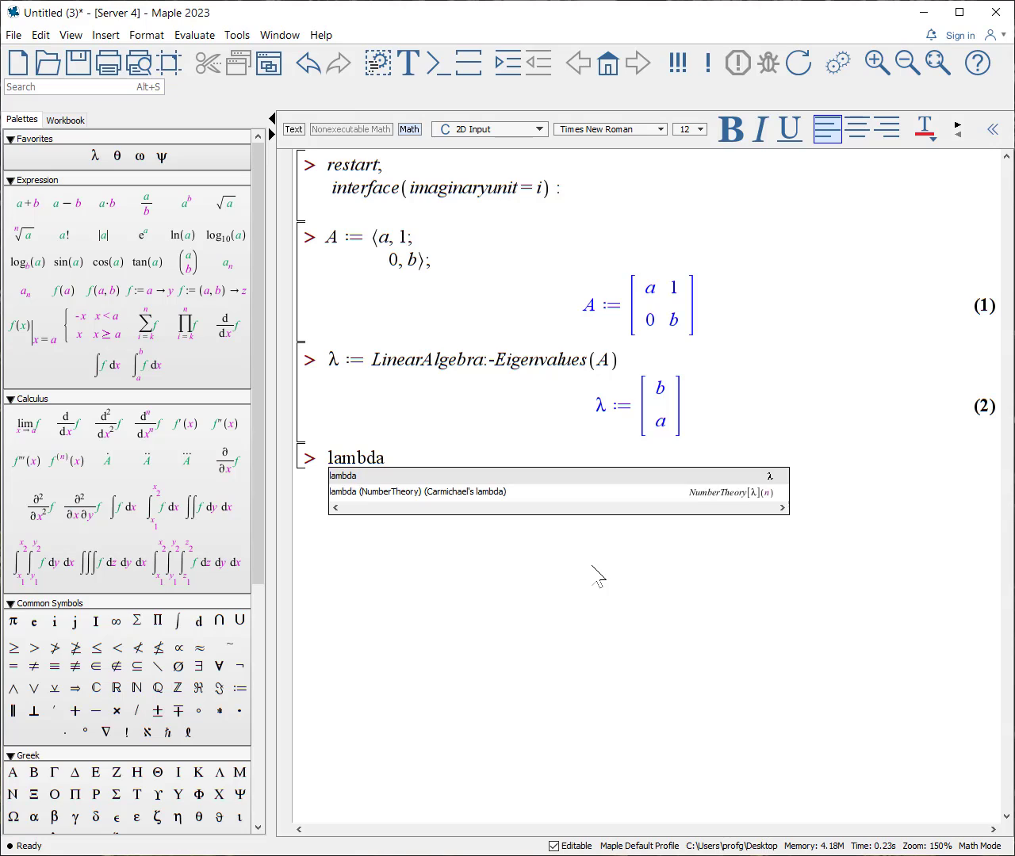
key("Return")
type(", V :")
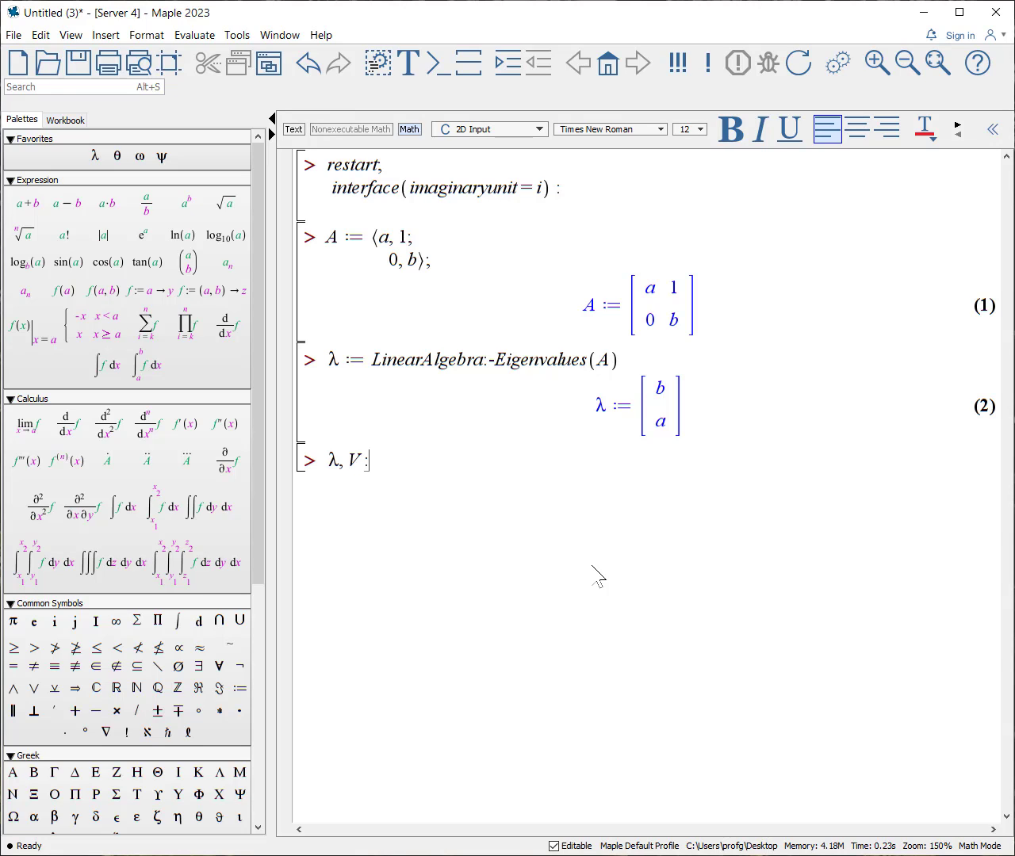
type("= LinearAlgebra:-Eign")
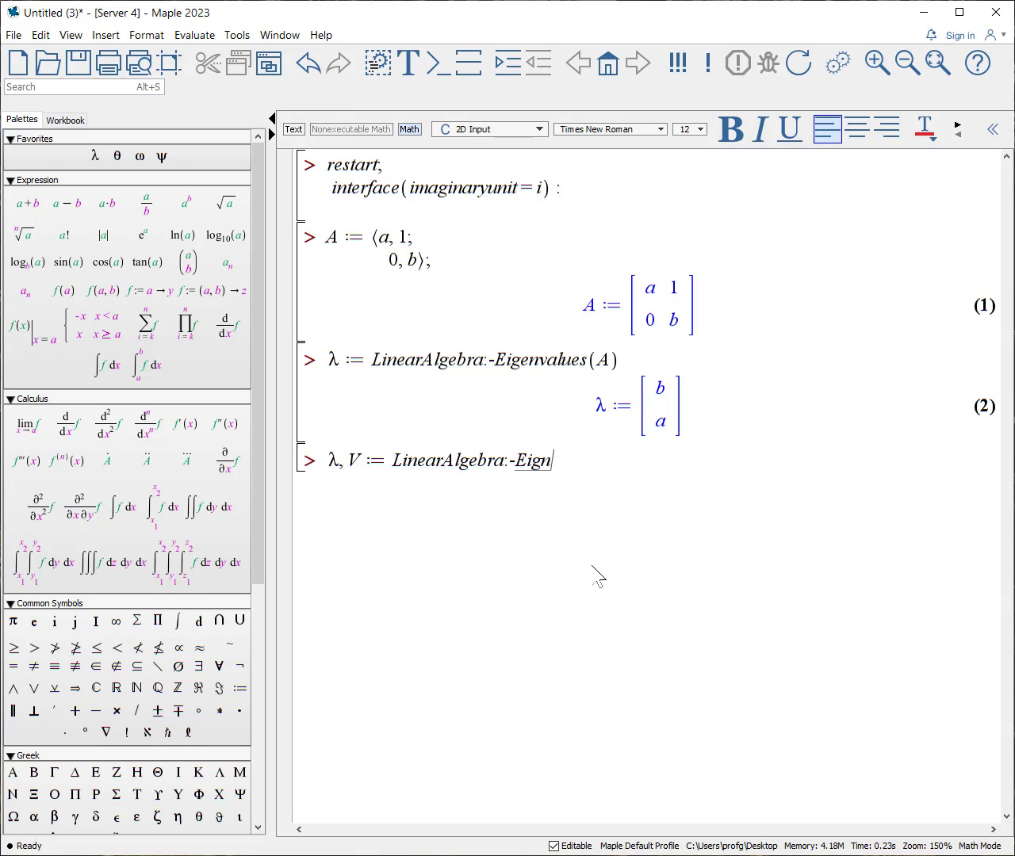
key("BackSpace")
type("envectors(A)")
key("Return")
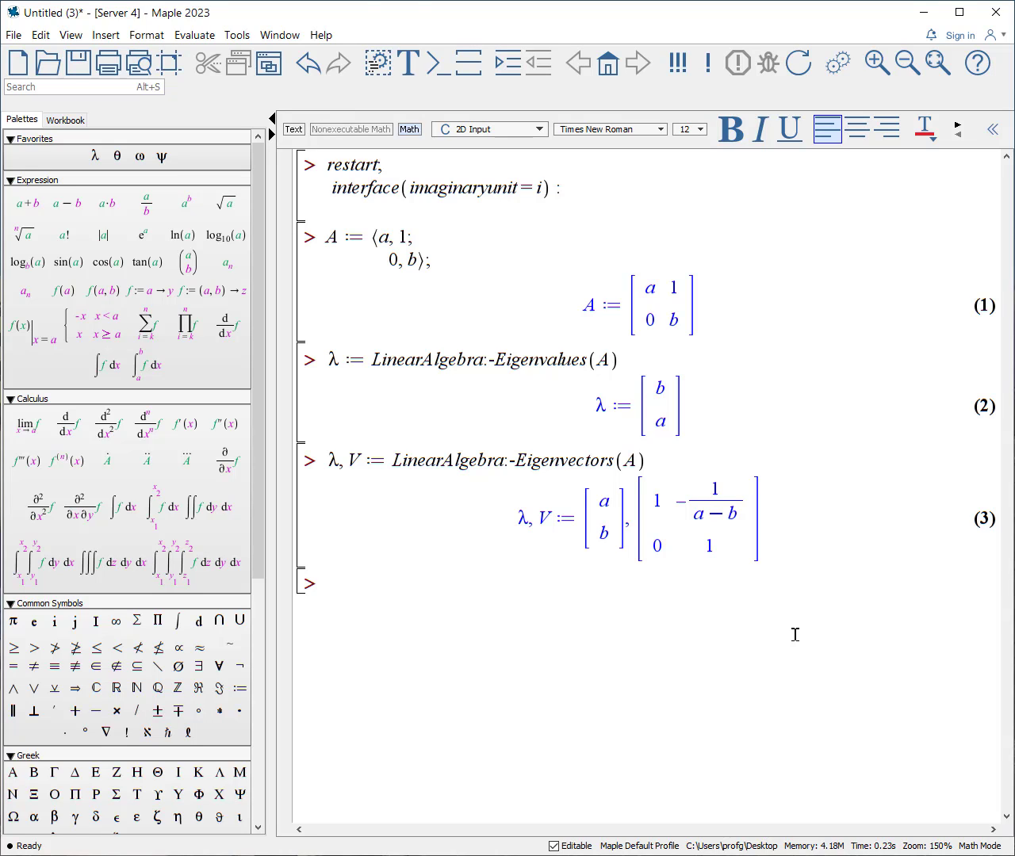
Step: Enter N := LinearAlgebra:-Dimension(λ), which returns N = 2
type("N := LinearA")
key("Return")
type(":-")
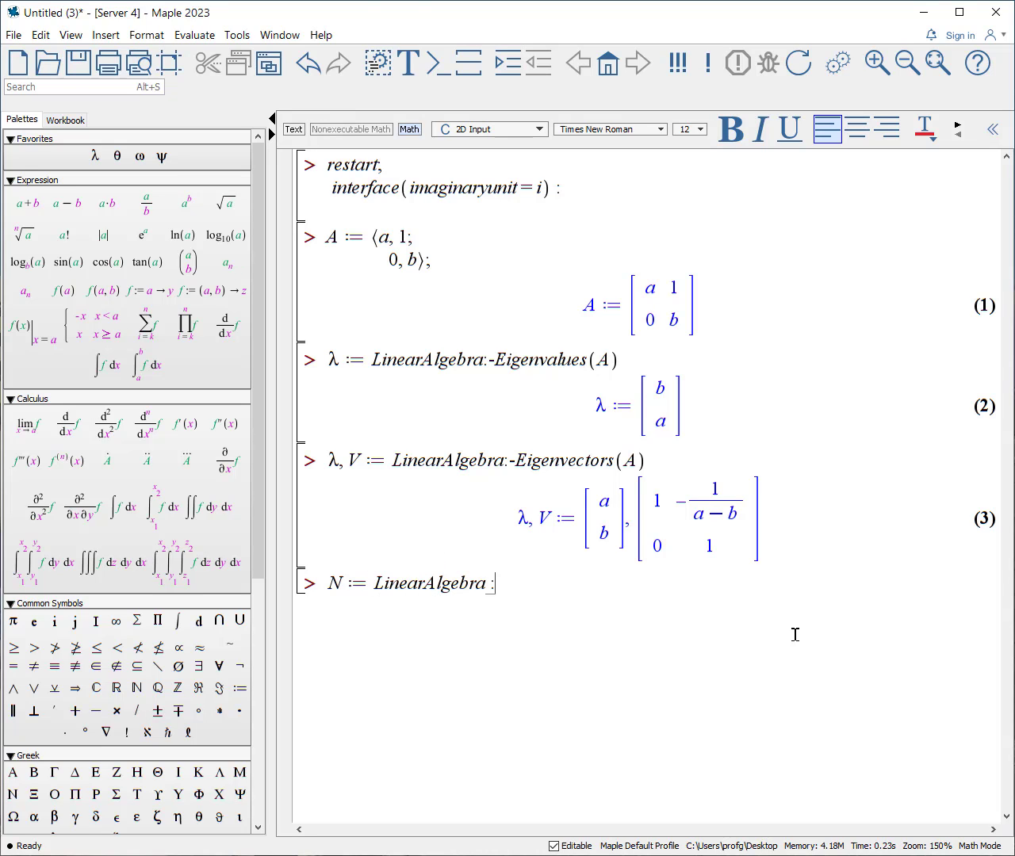
type("Dime")
key("Return")
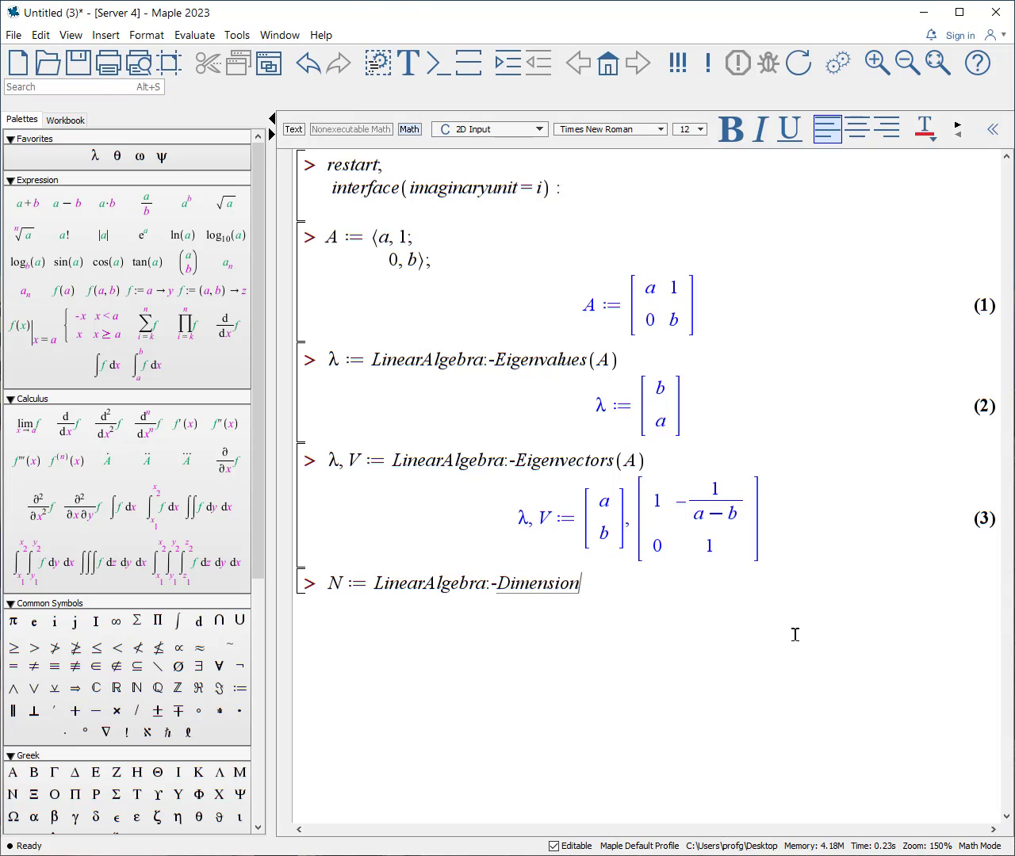
type("(lambda")
key("Return")
type(")")
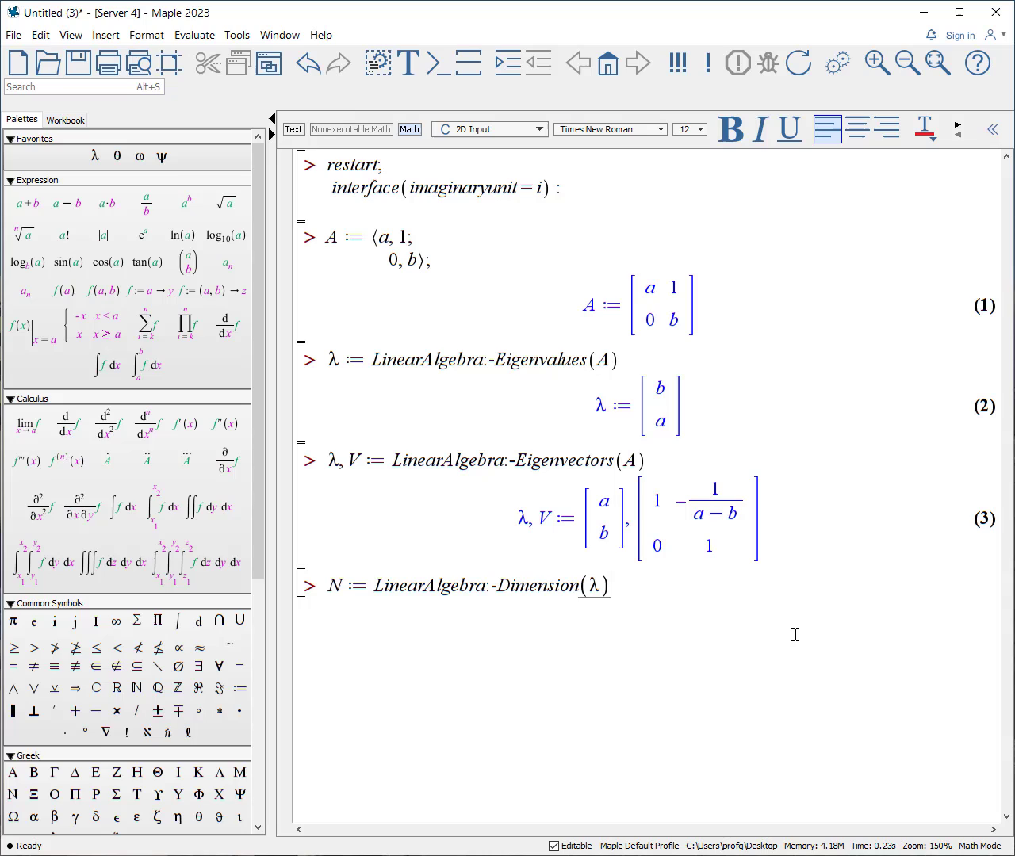
key("Return")
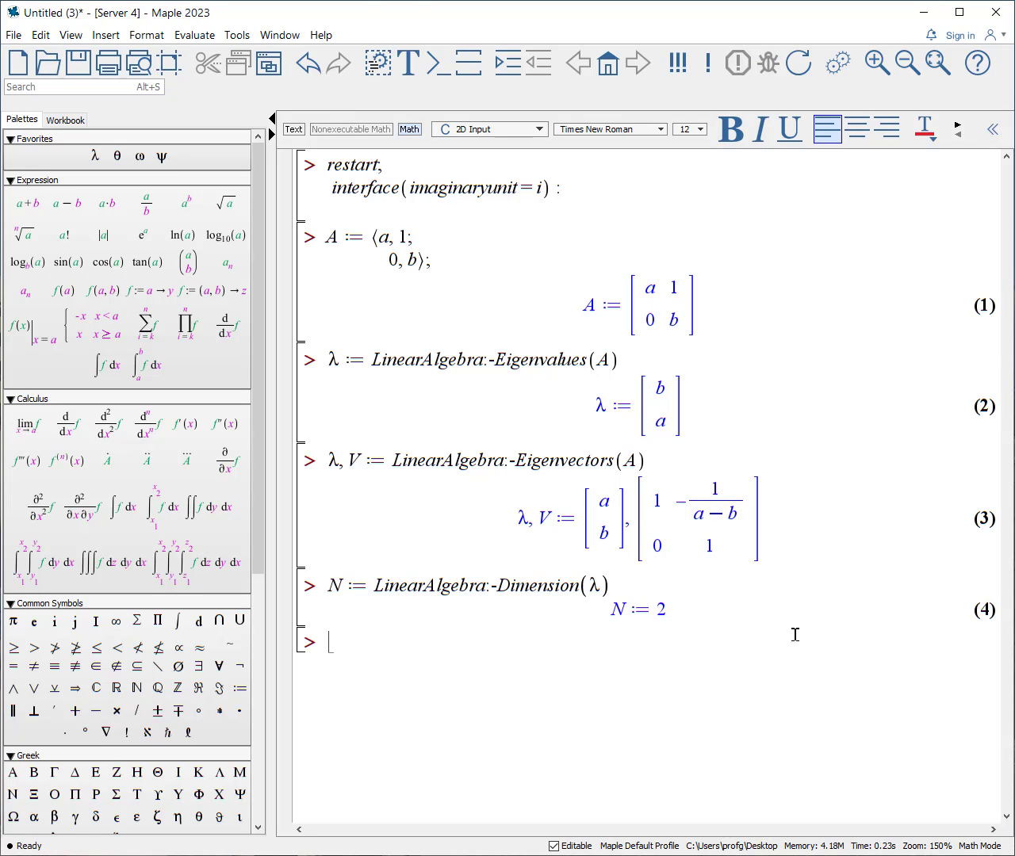
Step: Define e⃗ := [seq(V[..,n], n=1..N)], listing eigenvector columns [1,0] and [−1/(a−b),1]
type("e")
key("ctrl+shift+quotedbl")
type("->")
key("Right")
key("Right")
type(":= ")
type("[")
type("seq( ")
type("V{")
key("BackSpace")
type("[..,n],n")
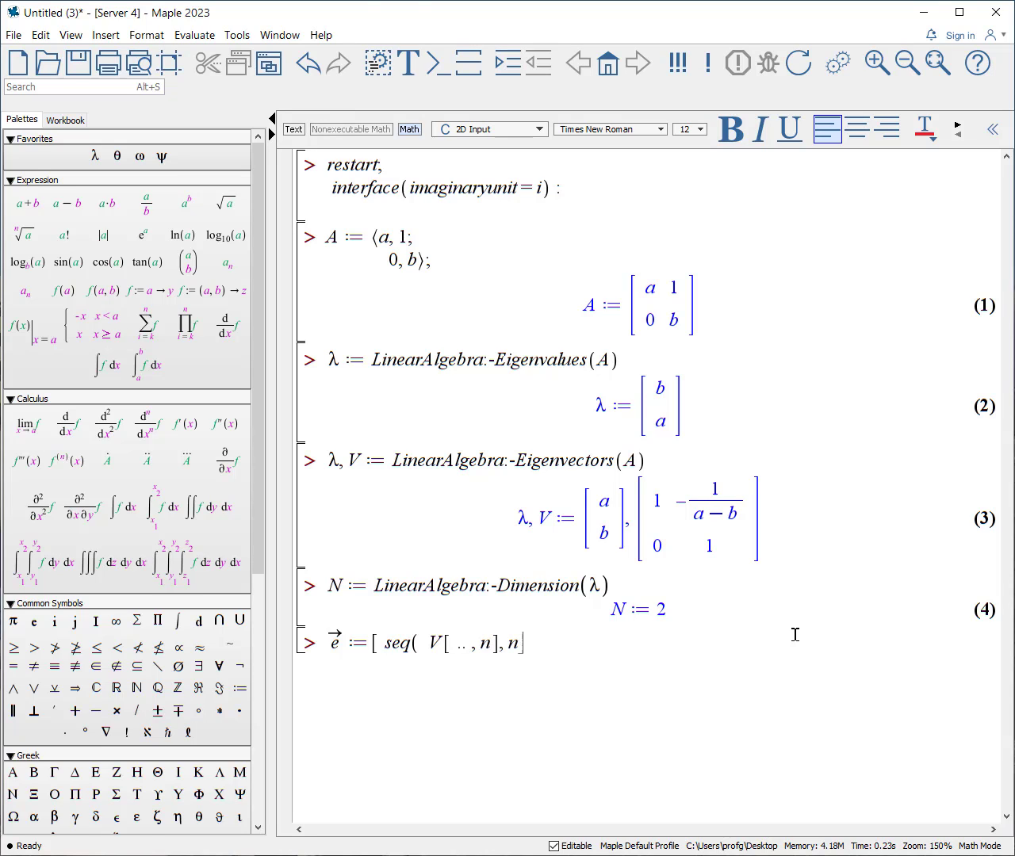
type("=1..N)]")
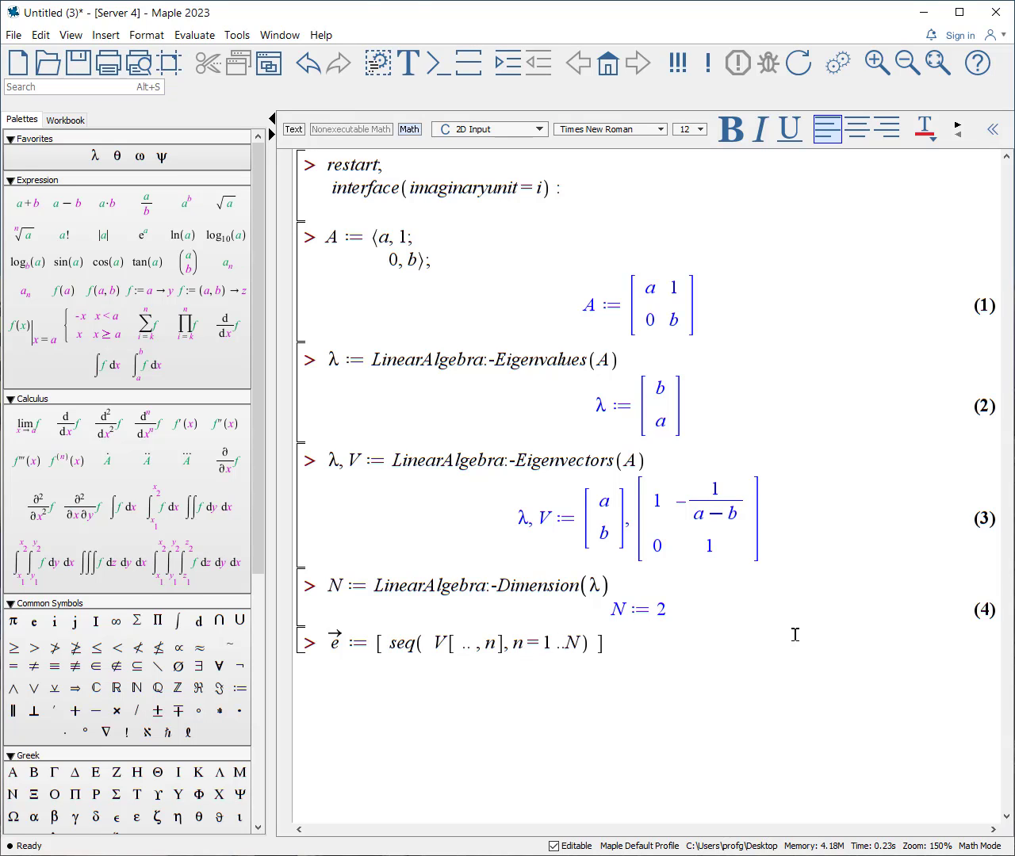
key("Return")
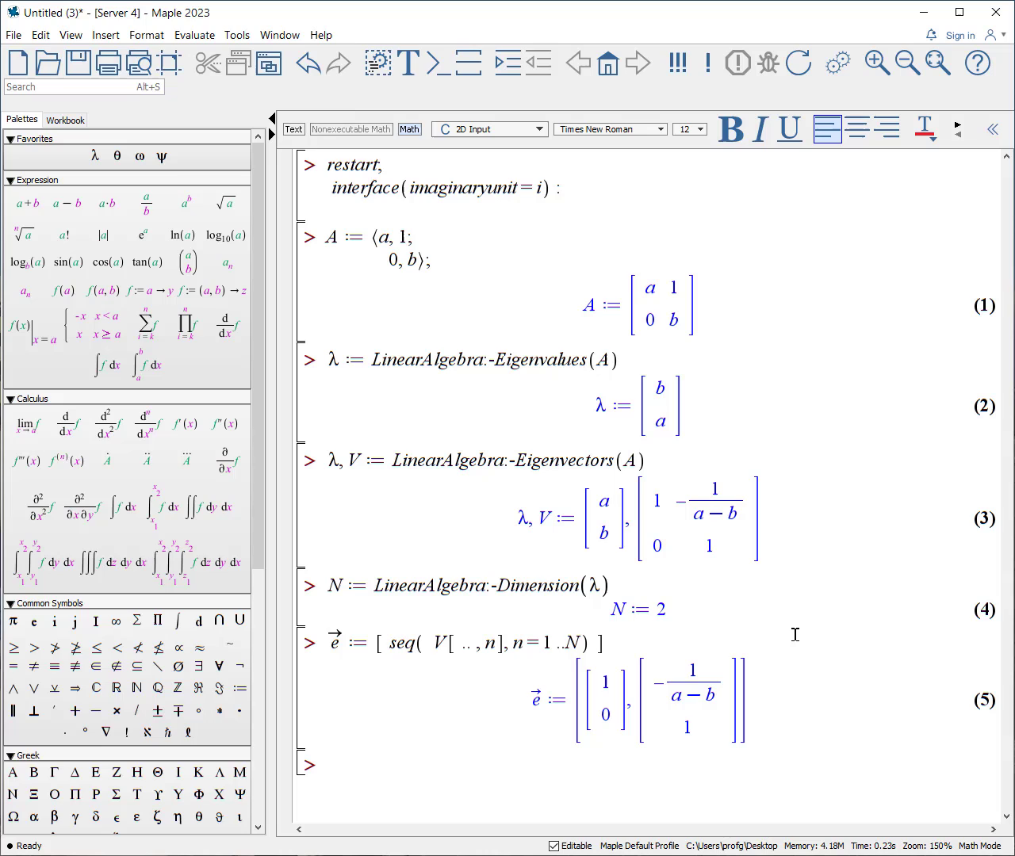
Step: Redefine e⃗ := convert(V, list, dimension = 2), yielding the same eigenvector list
type("e")
key("ctrl+shift+quotedbl")
type("->")
key("Right")
type(":= convert(V")
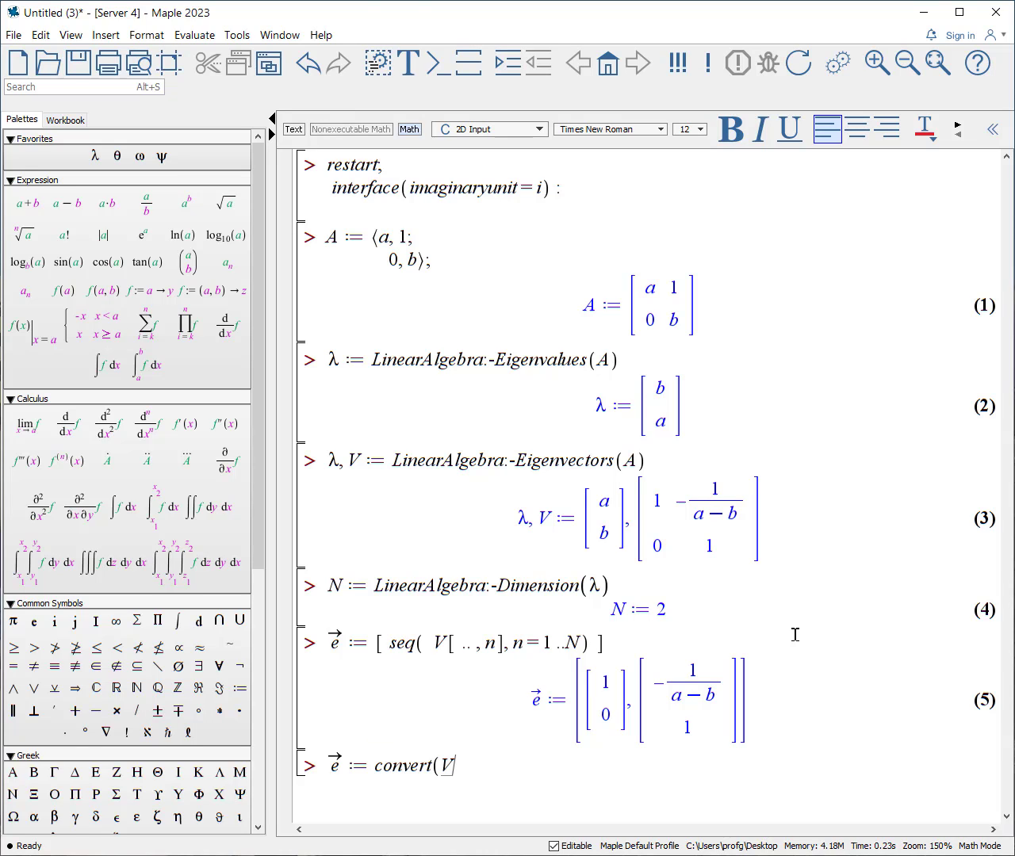
type(", list, dimension = 2)")
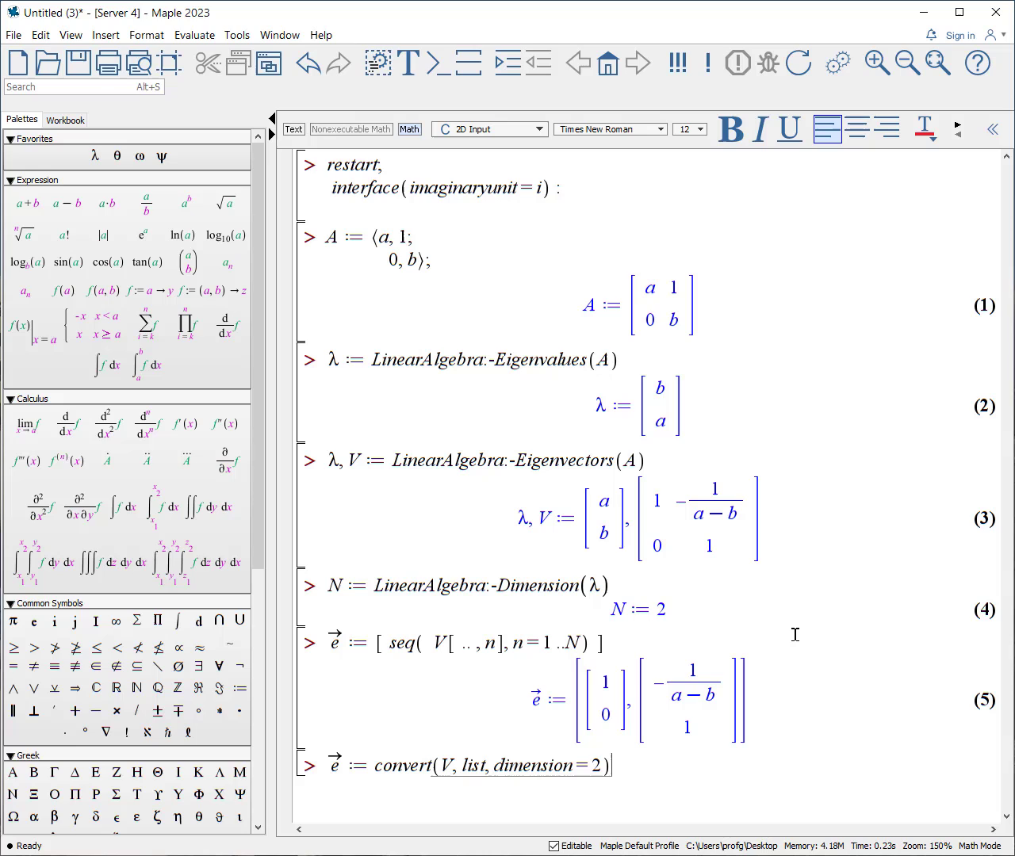
key("Return")
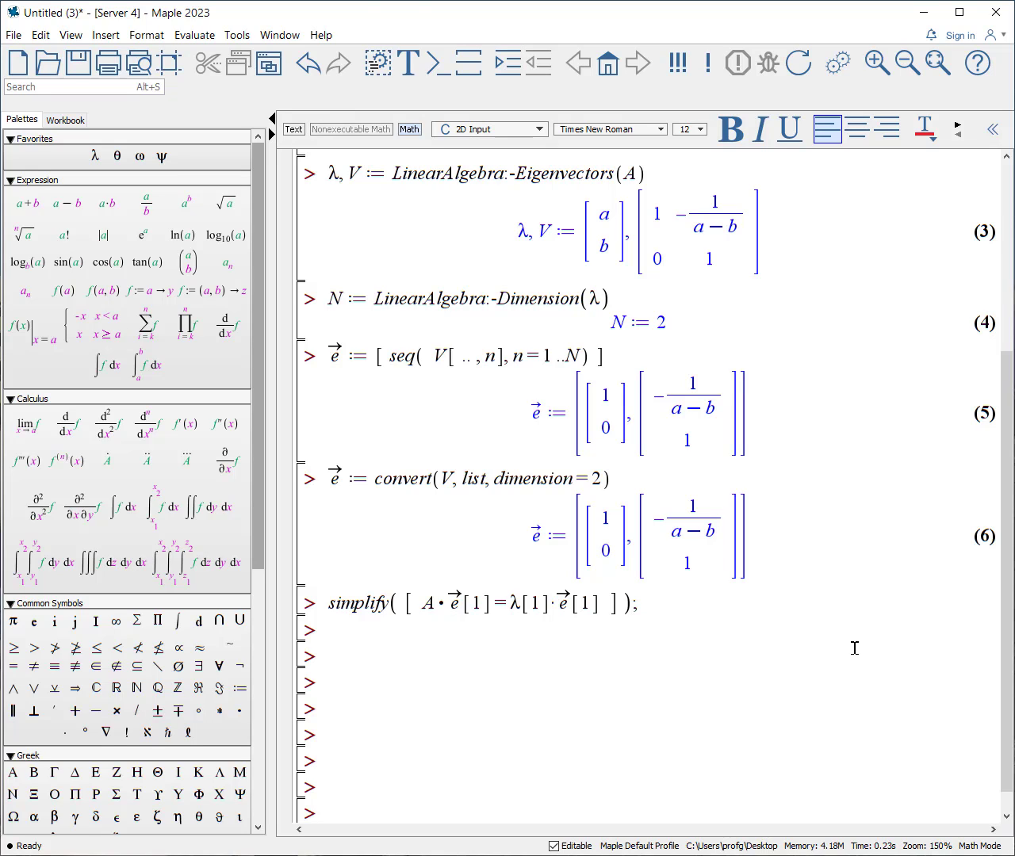
Step: Run the first eigenvector check, then run simplify([A.e⃗[2] = λ[2]·e⃗[2]])
key("Return")
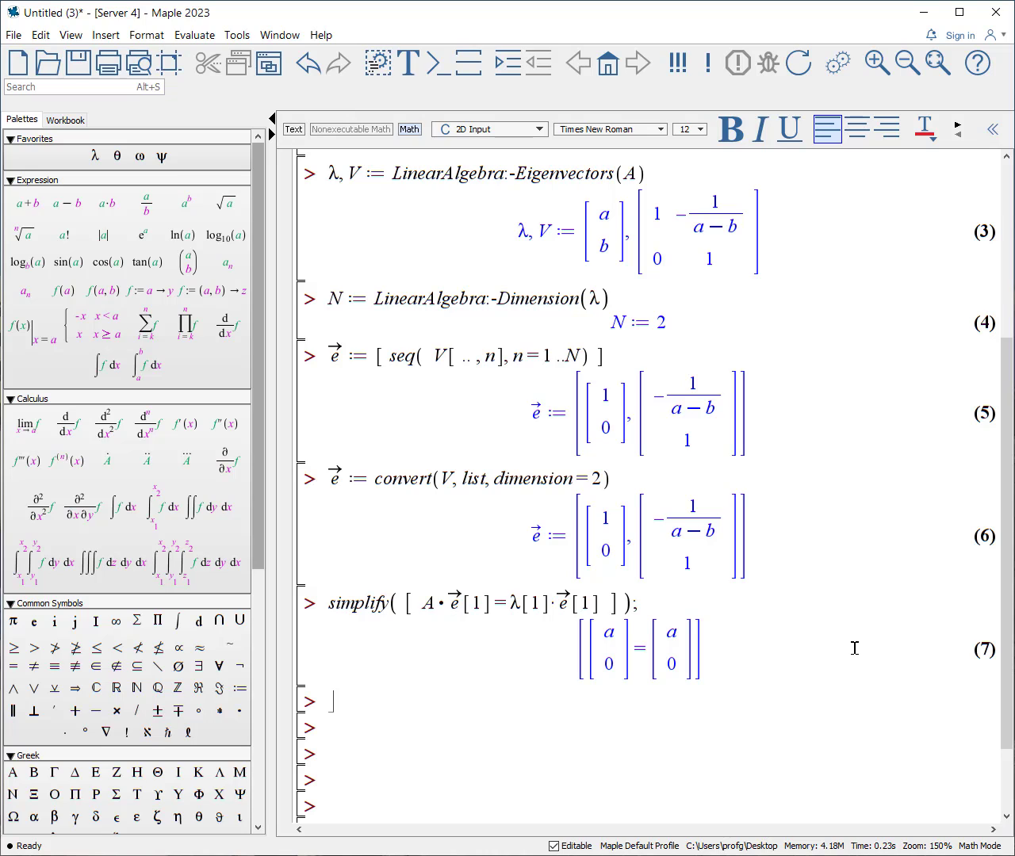
type("simplify( [ A ")
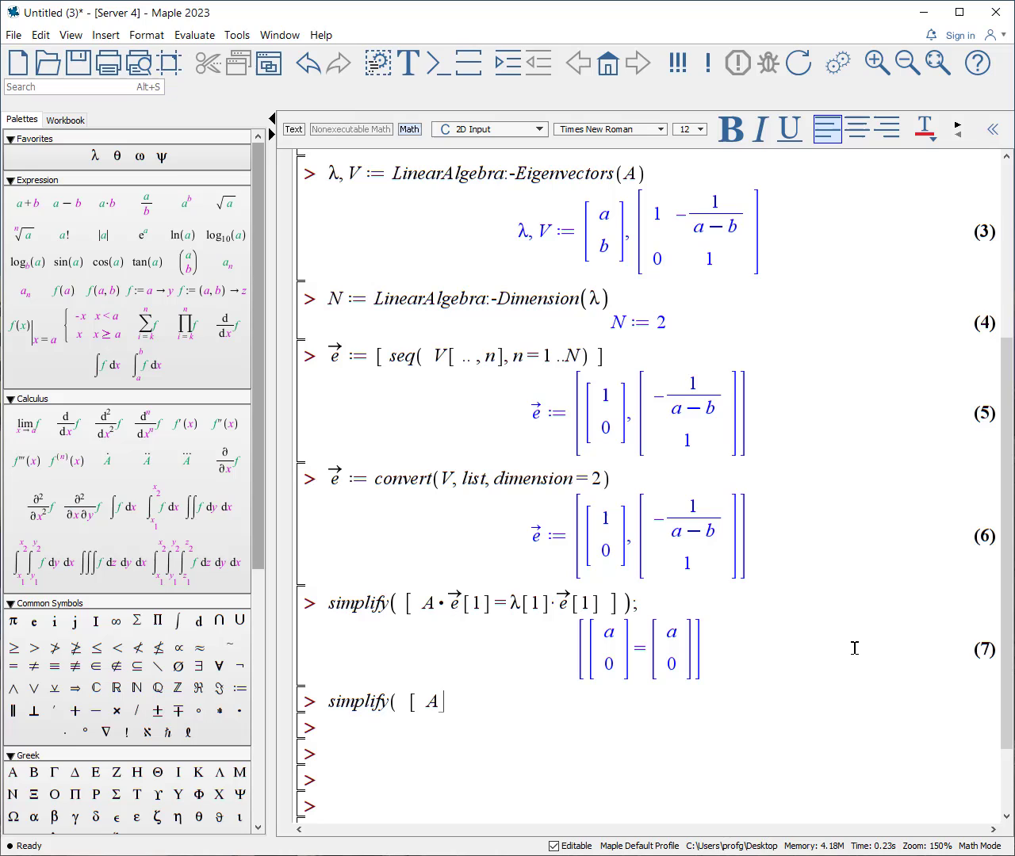
type(". e")
key("ctrl+shift+quotedbl")
type("->")
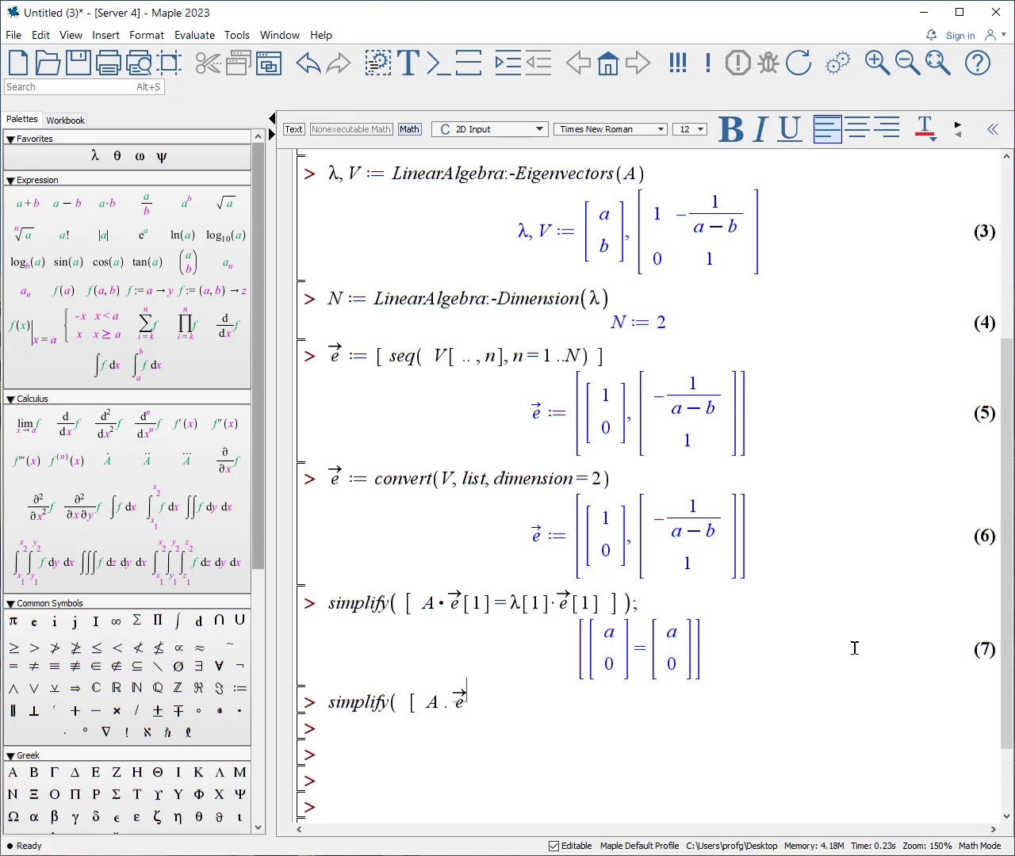
key("Right")
type("[2]=lambda")
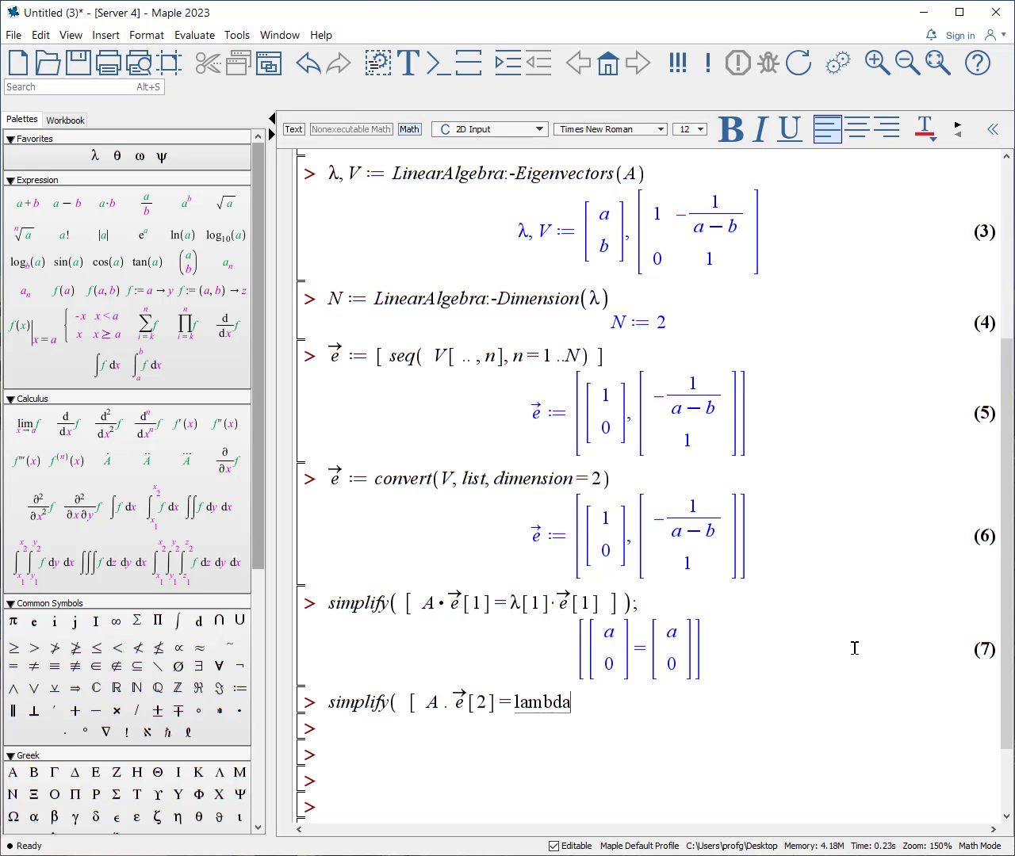
key("ctrl+space")
key("Return")
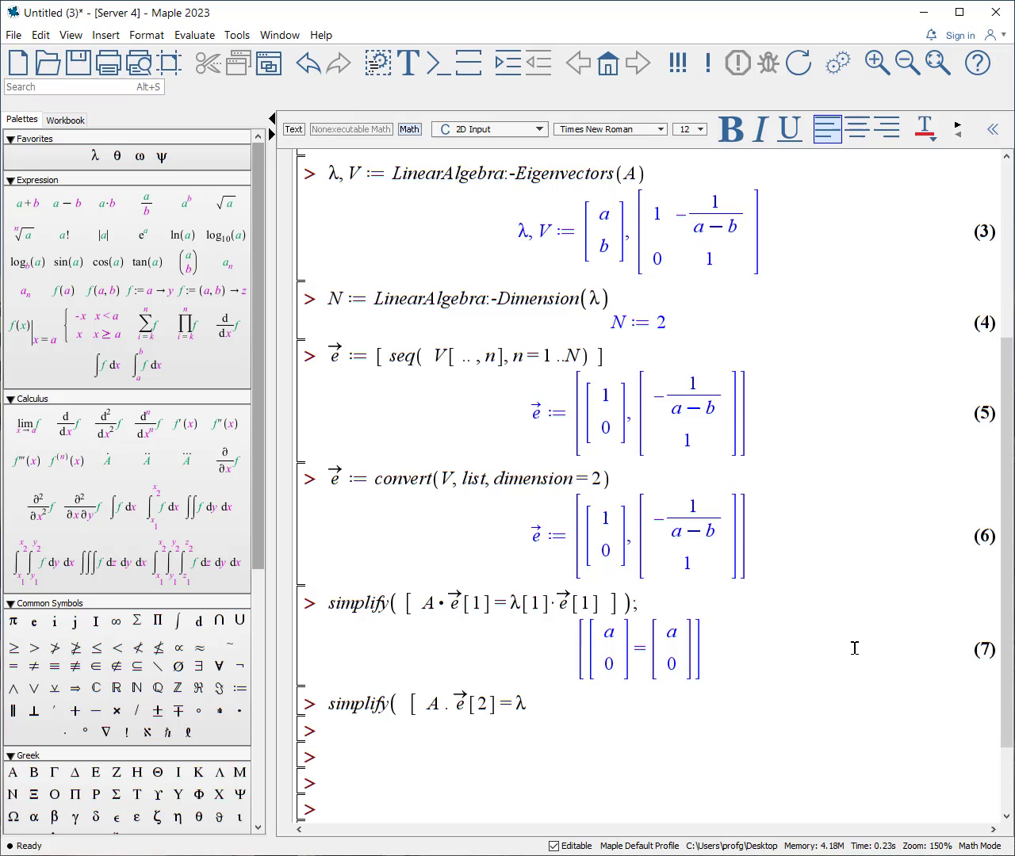
type("[2]")
type("*e")
key("ctrl+shift+quotedbl")
type("->")
key("Right")
type("[2]")
key("Right")
type("])")
key("Return")
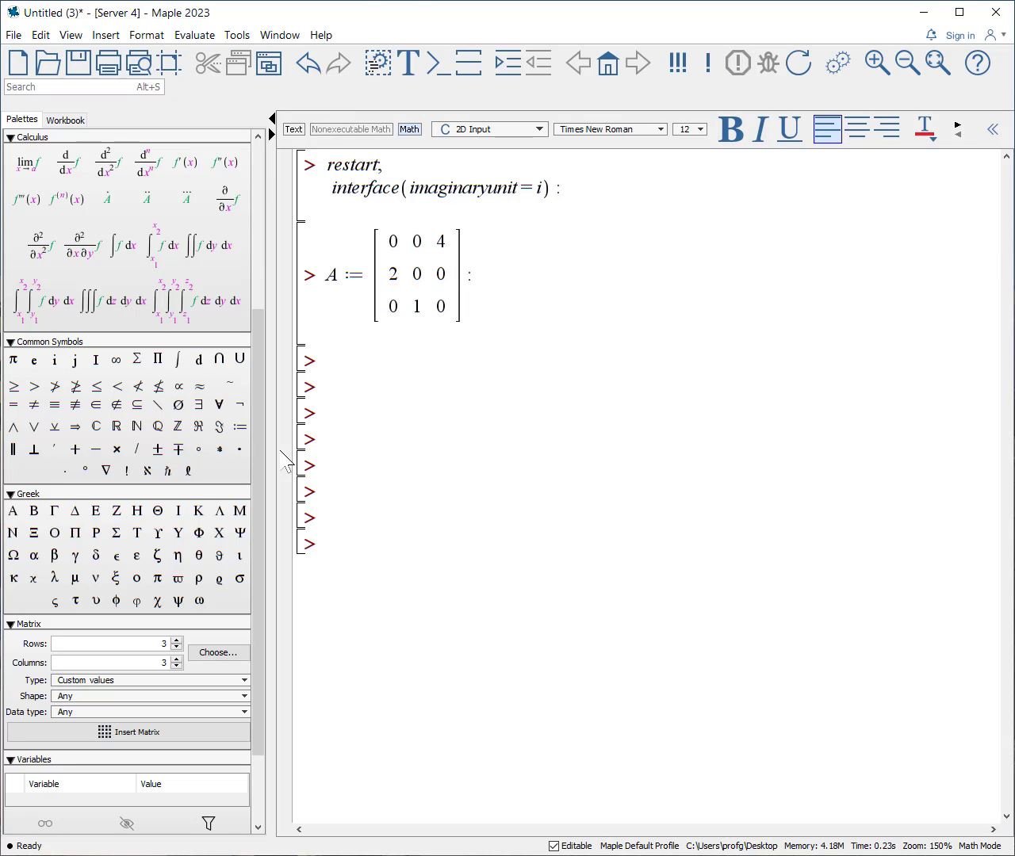
Step: Enter λ, V := LinearAlgebra:-Eigenvectors(A); giving eigenvalues −1+i√3, −1−i√3, 2 and their eigenvectors
type("lamb")
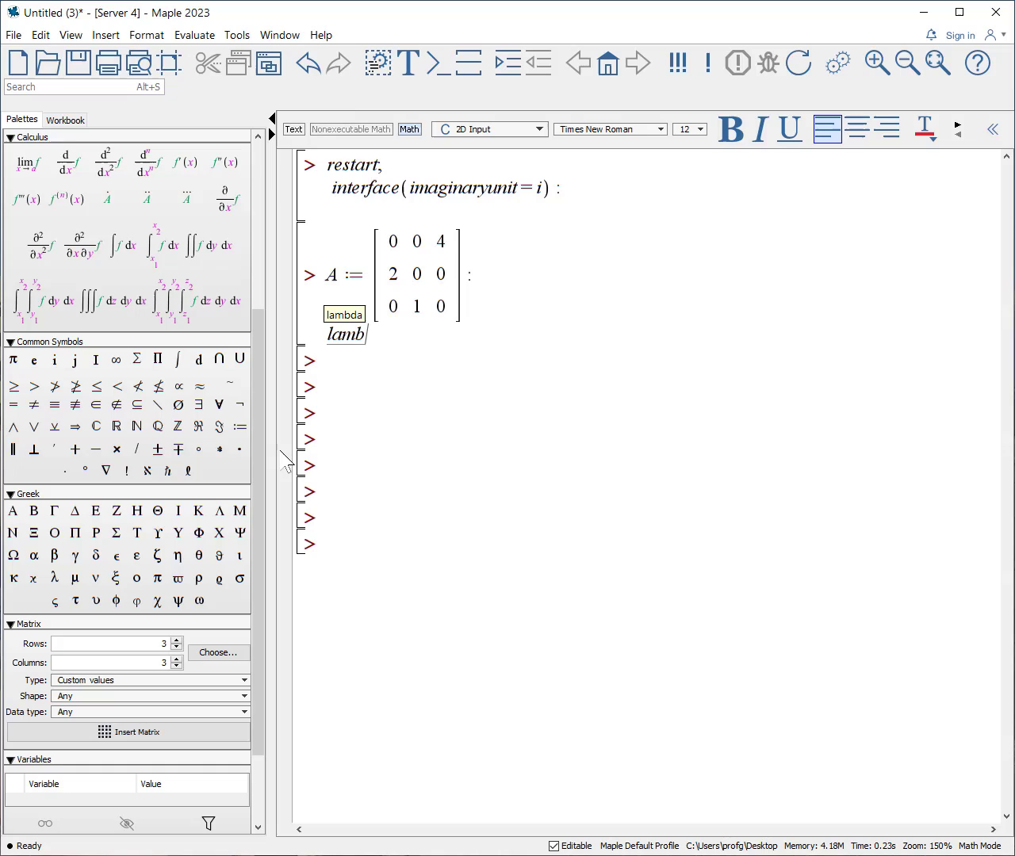
type("da")
key("Escape")
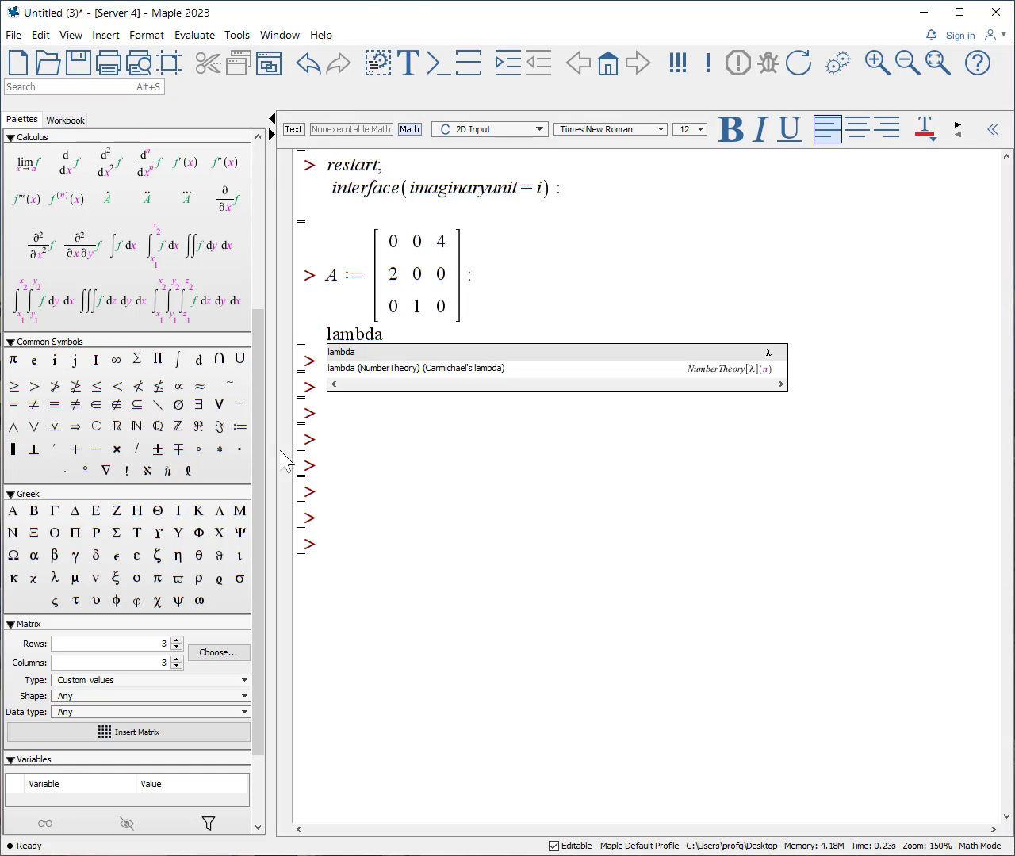
key("Return")
type(", ")
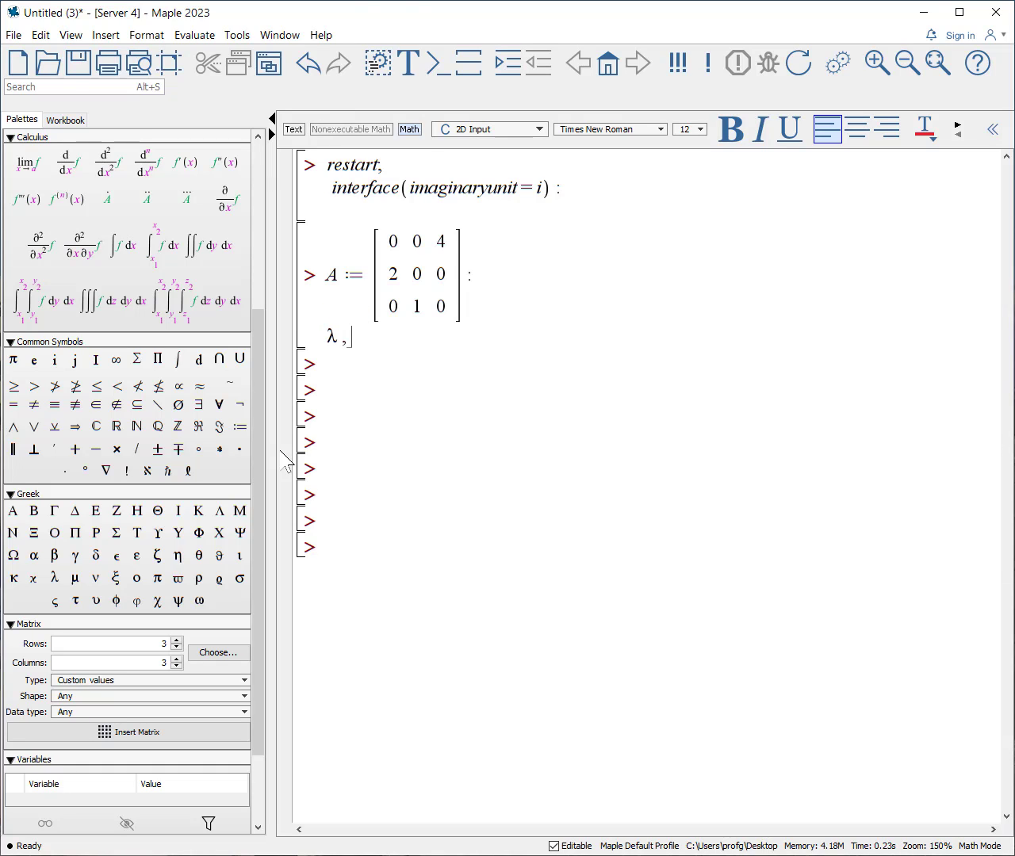
type("V := LinearA")
key("Return")
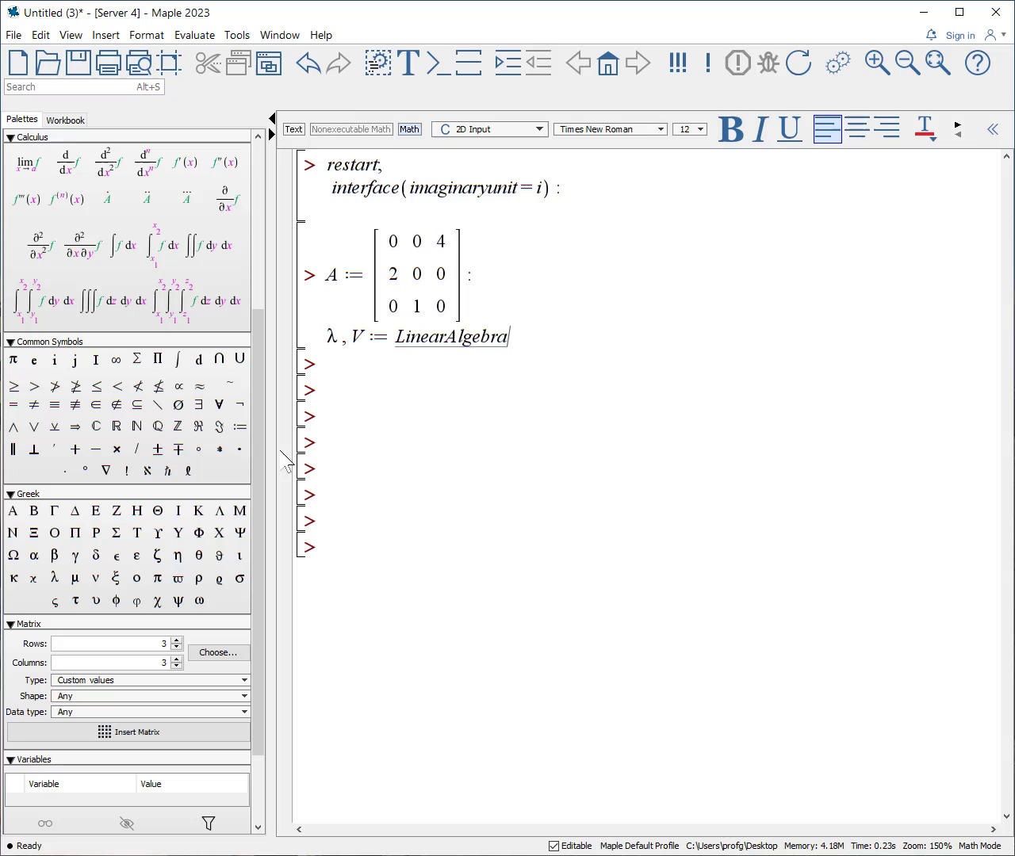
type(":-Eig")
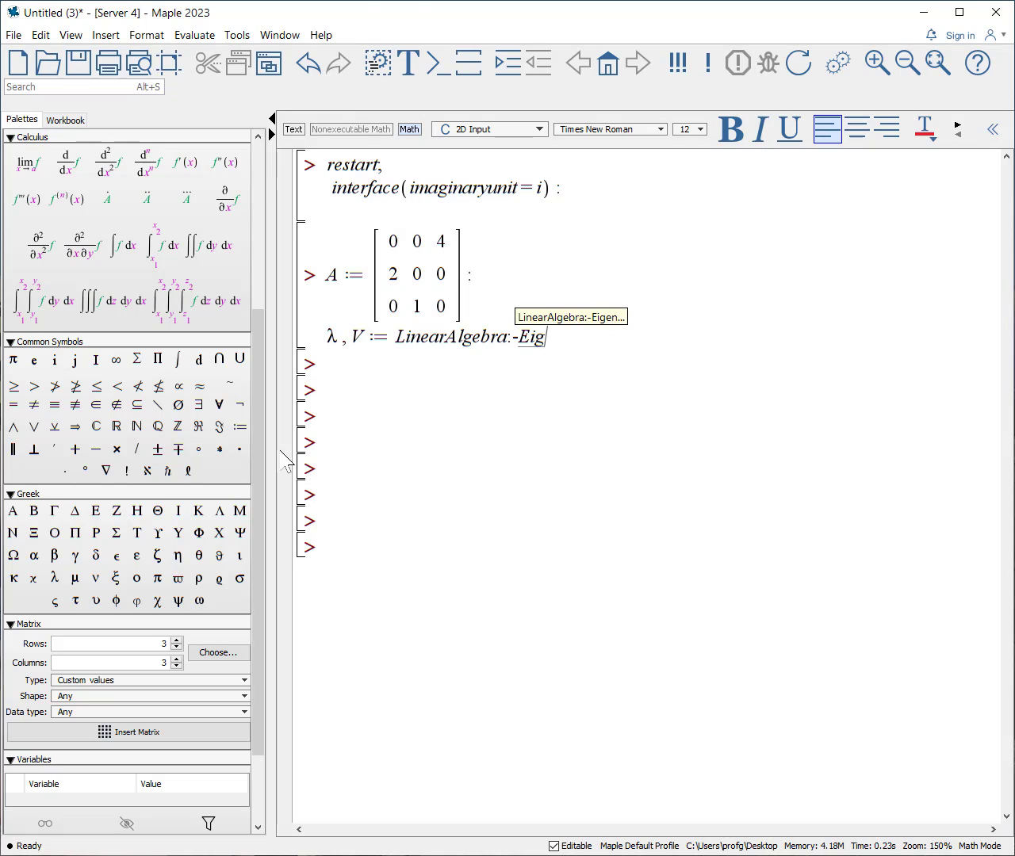
type("enve")
key("Return")
type("(")
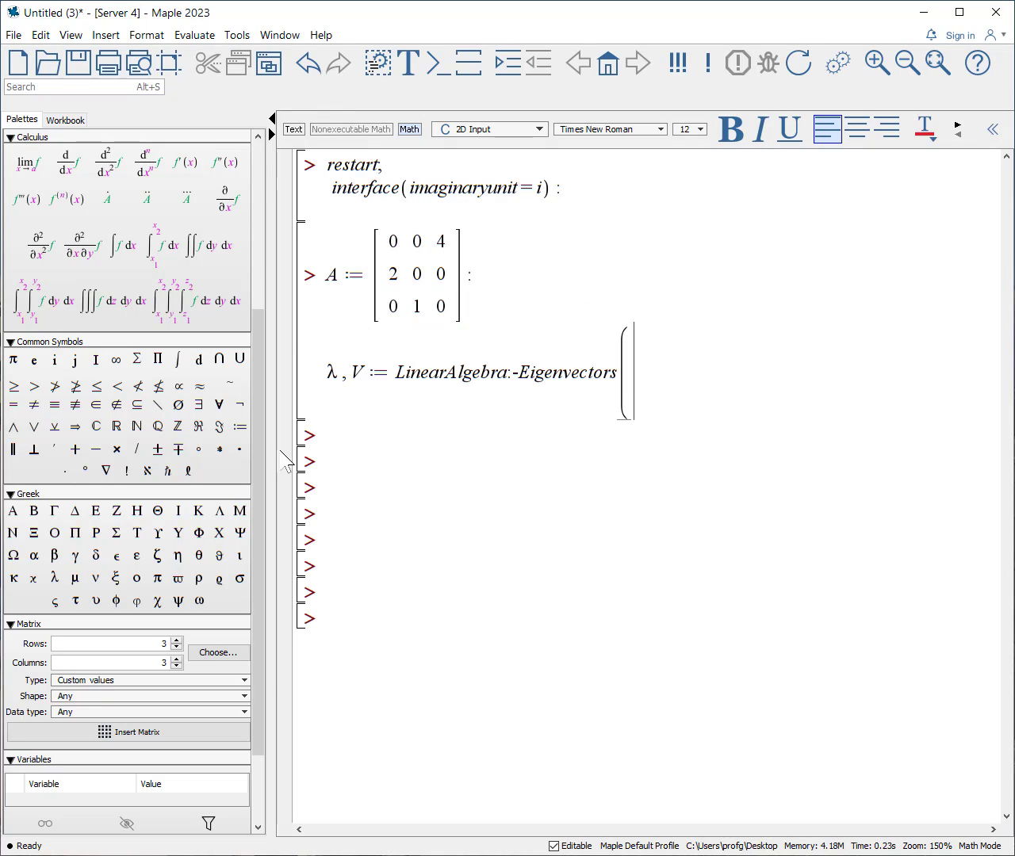
type("A);")
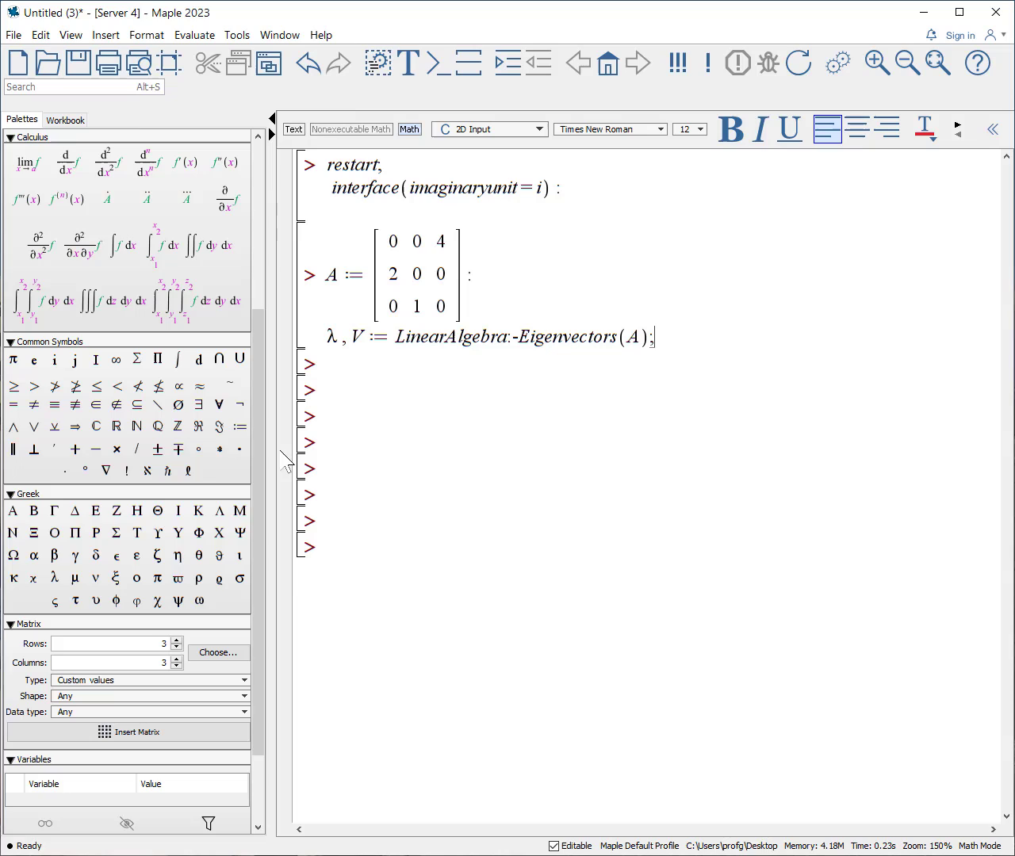
key("Return")
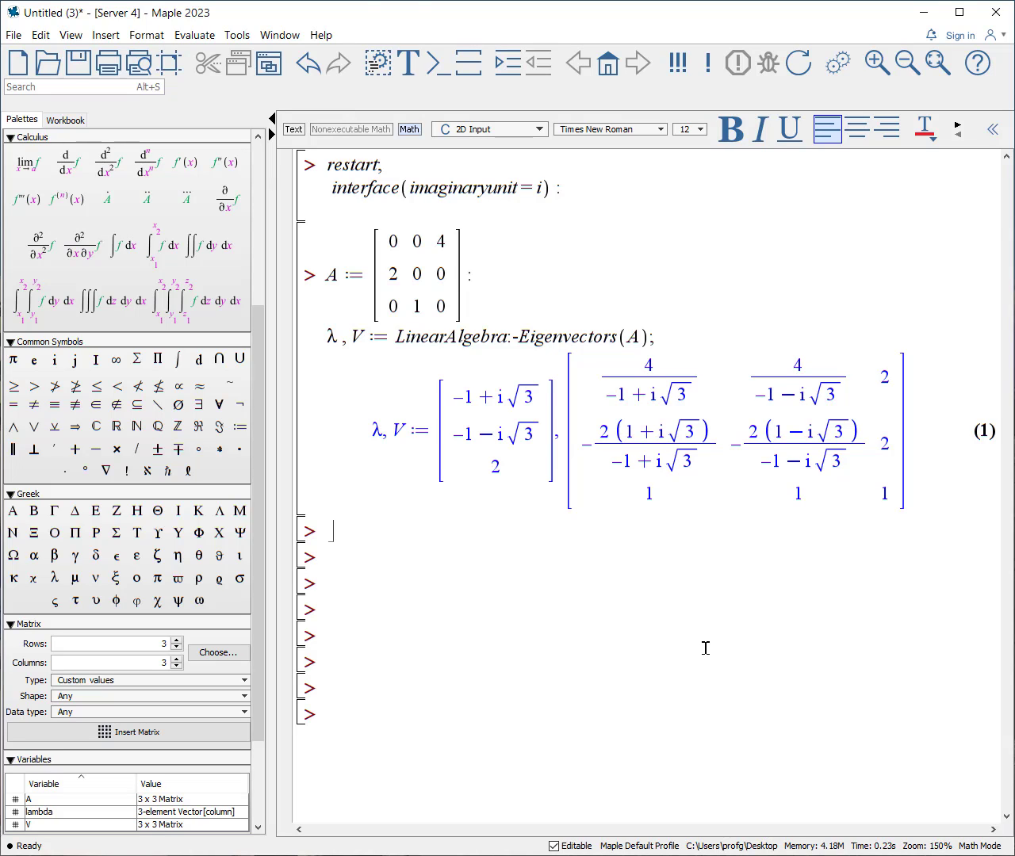
Step: Apply V := evalc~(V) so each eigenvector entry appears in plain complex form
type("V := evalc~(")
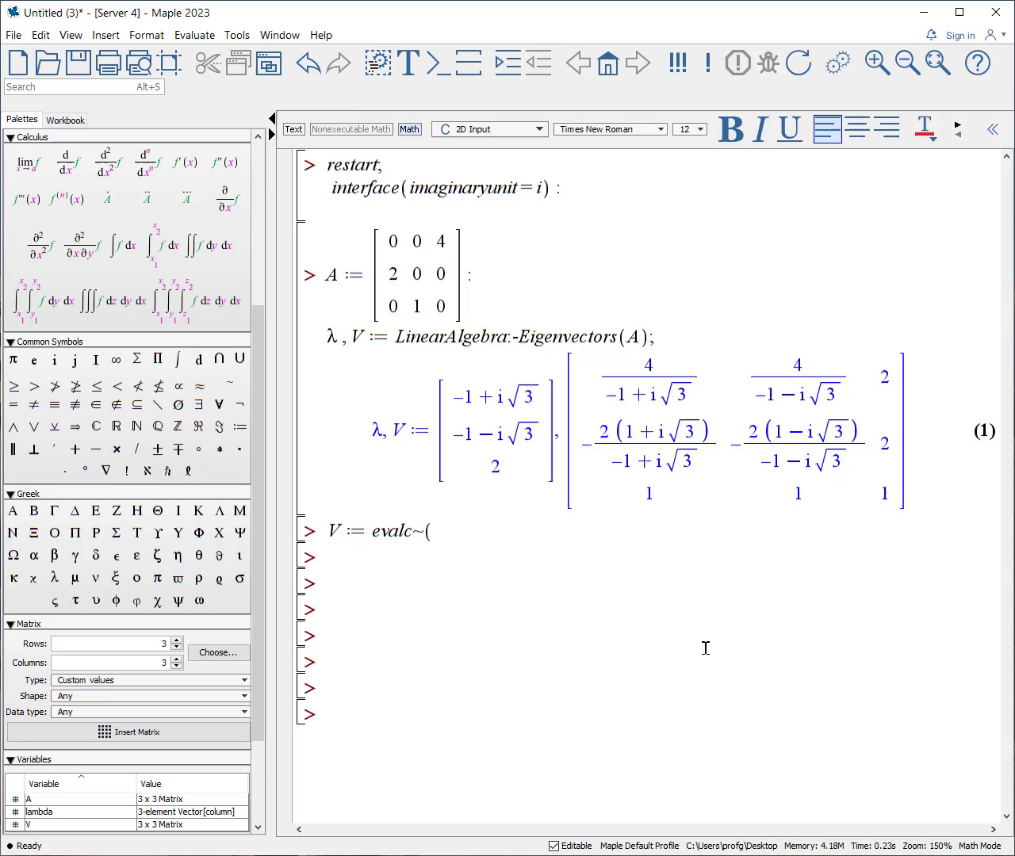
type("V)")
key("Return")
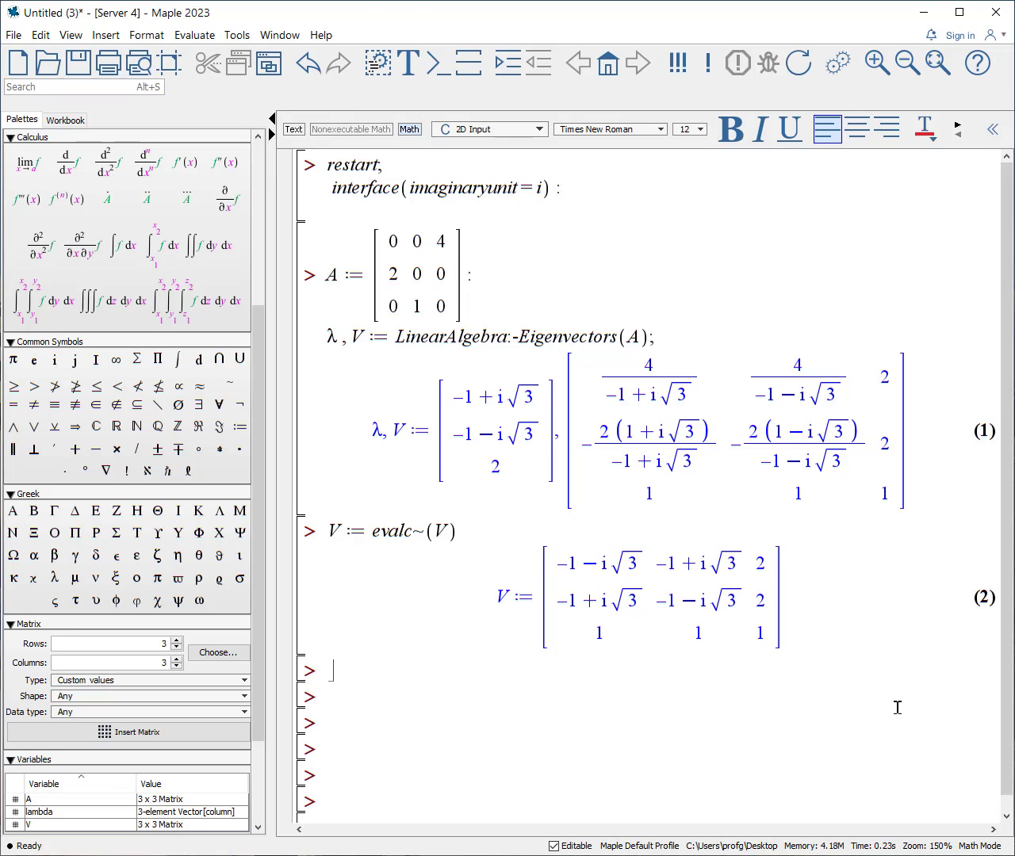
Step: Paste the N and e⃗ definitions, complete e⃗ := [seq(V[..,n], n=1..N)];, and paste the Equal check line
type("N := LinearAlgebra:-Dimension(λ) : e :=")
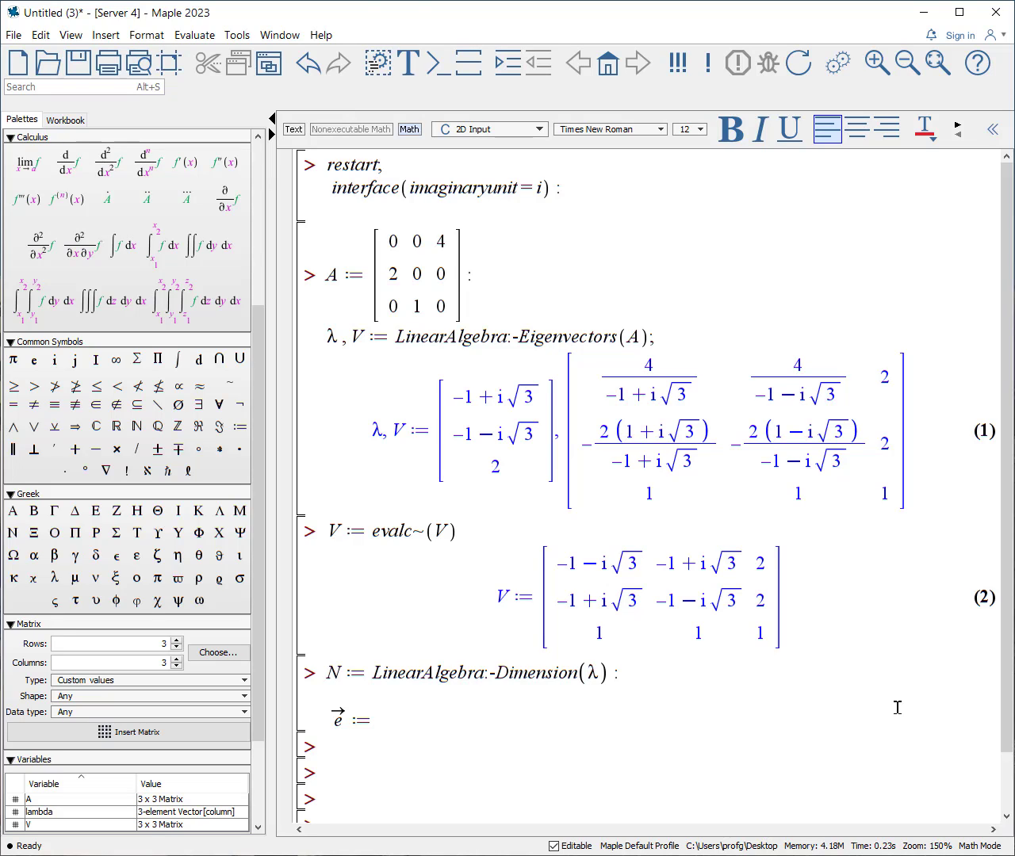
type("[ ")
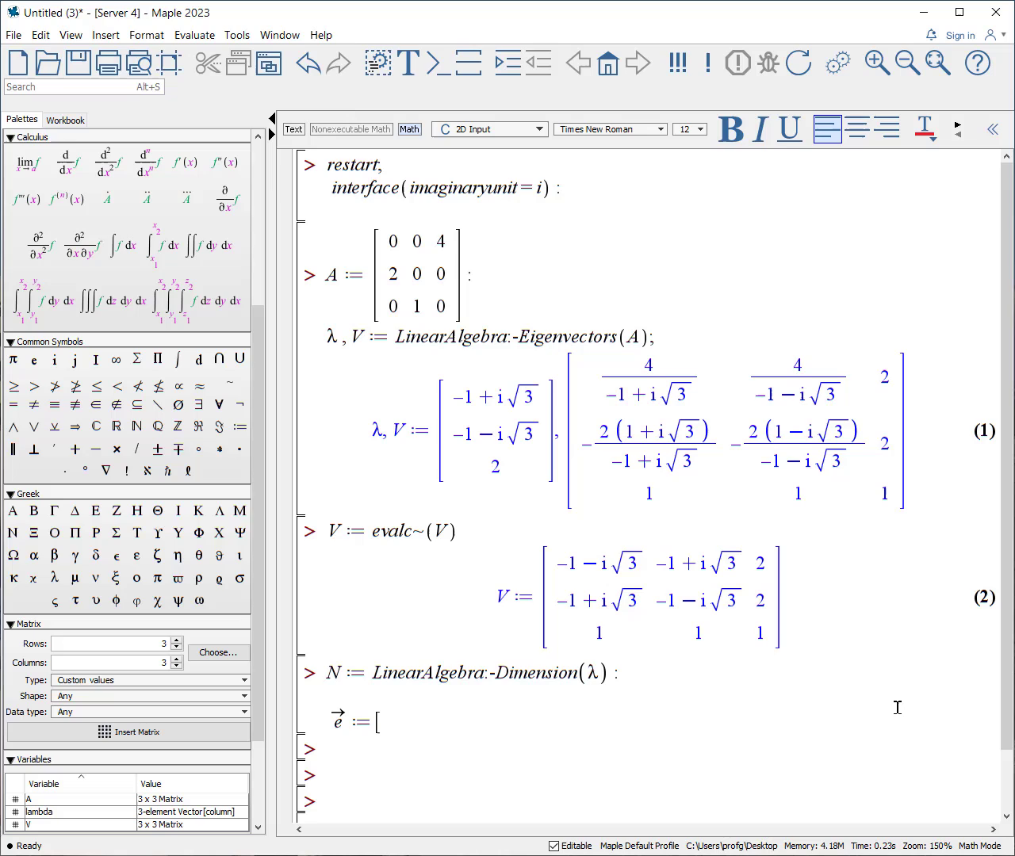
type("seq( V[ ")
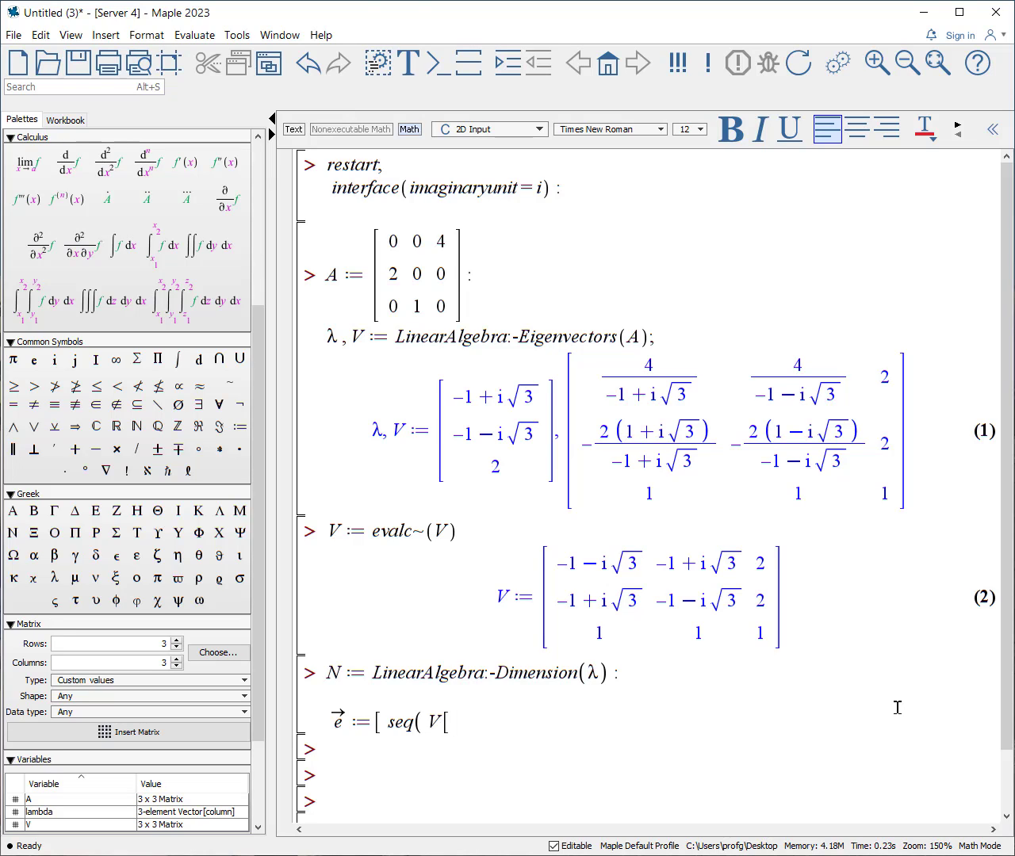
type(".. , n], n = 1 .")
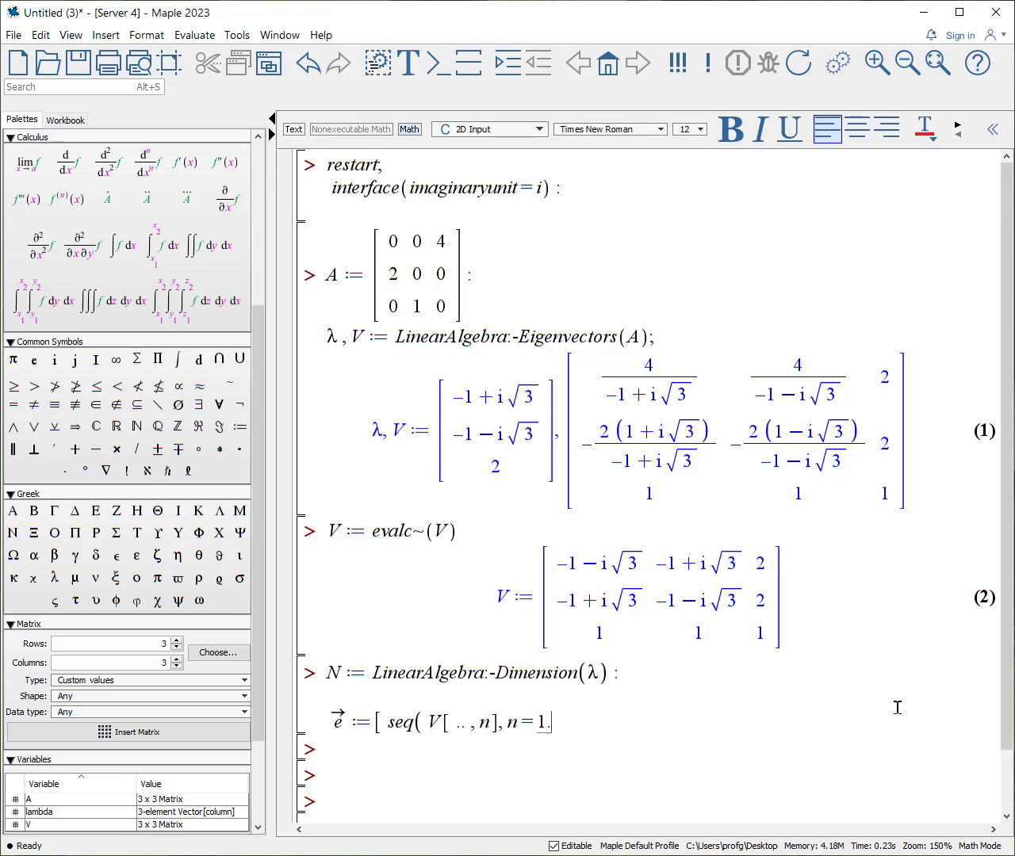
type(".N) ];")
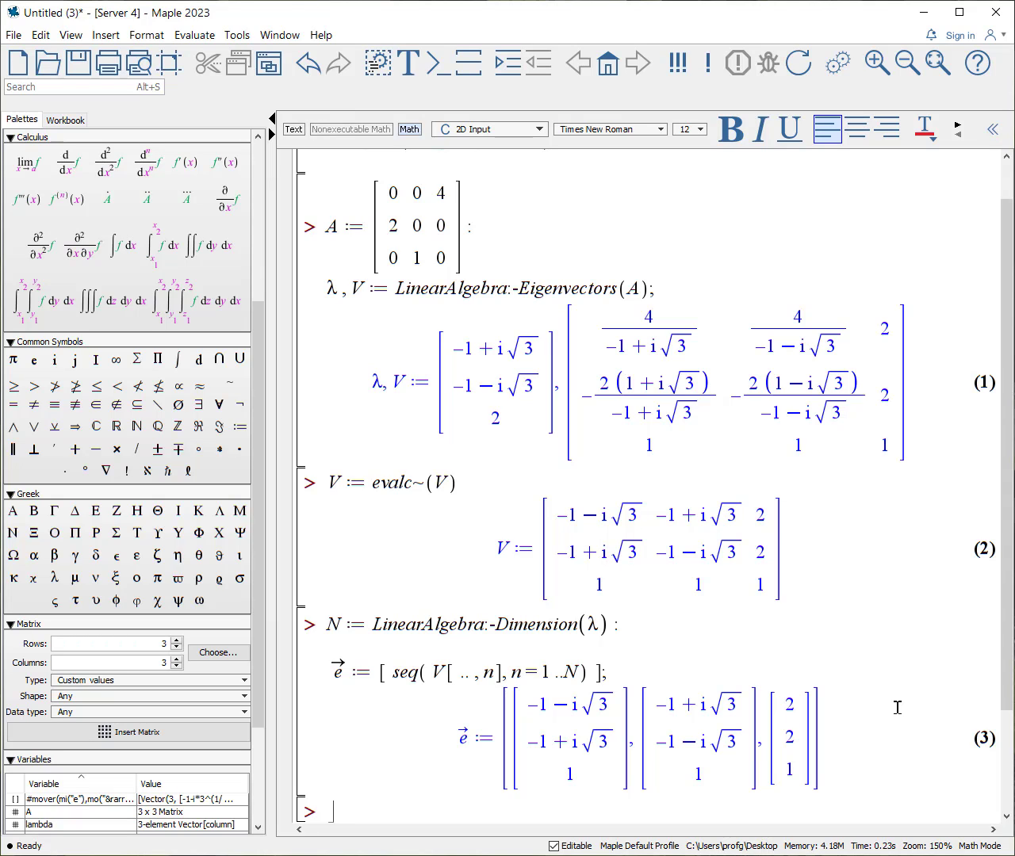
type("seq( LinearAlgebra:-Equal( A·e[n], λ[n]·e[n] ), n=1..N);")
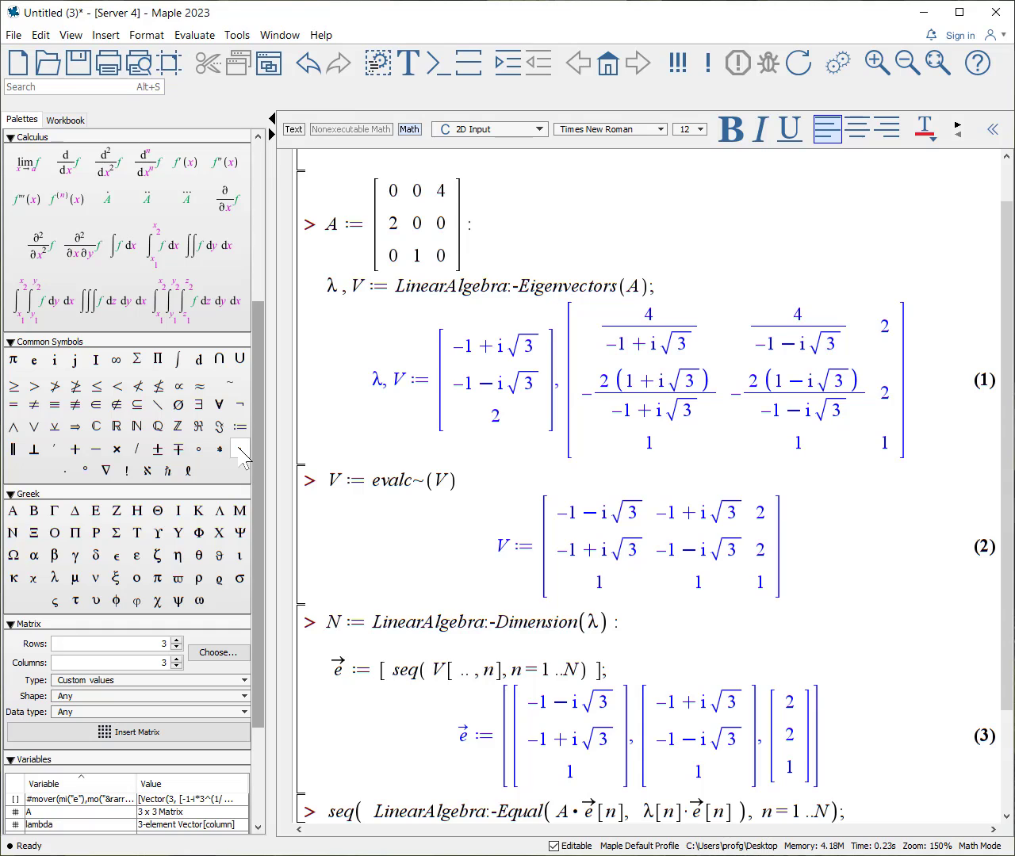
Step: Evaluate the seq(LinearAlgebra:-Equal(...)) eigenpair check, getting false, false, true, and select that line
key("Return")
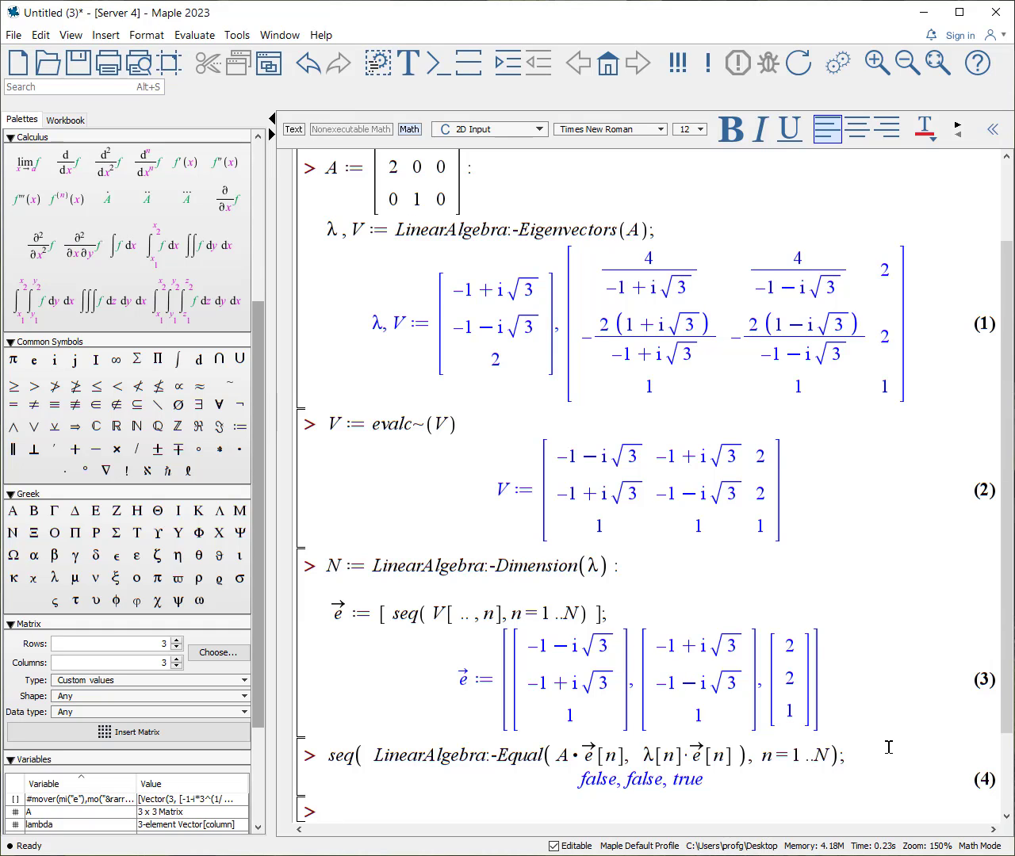
left_click_drag(889, 748, 307, 754)
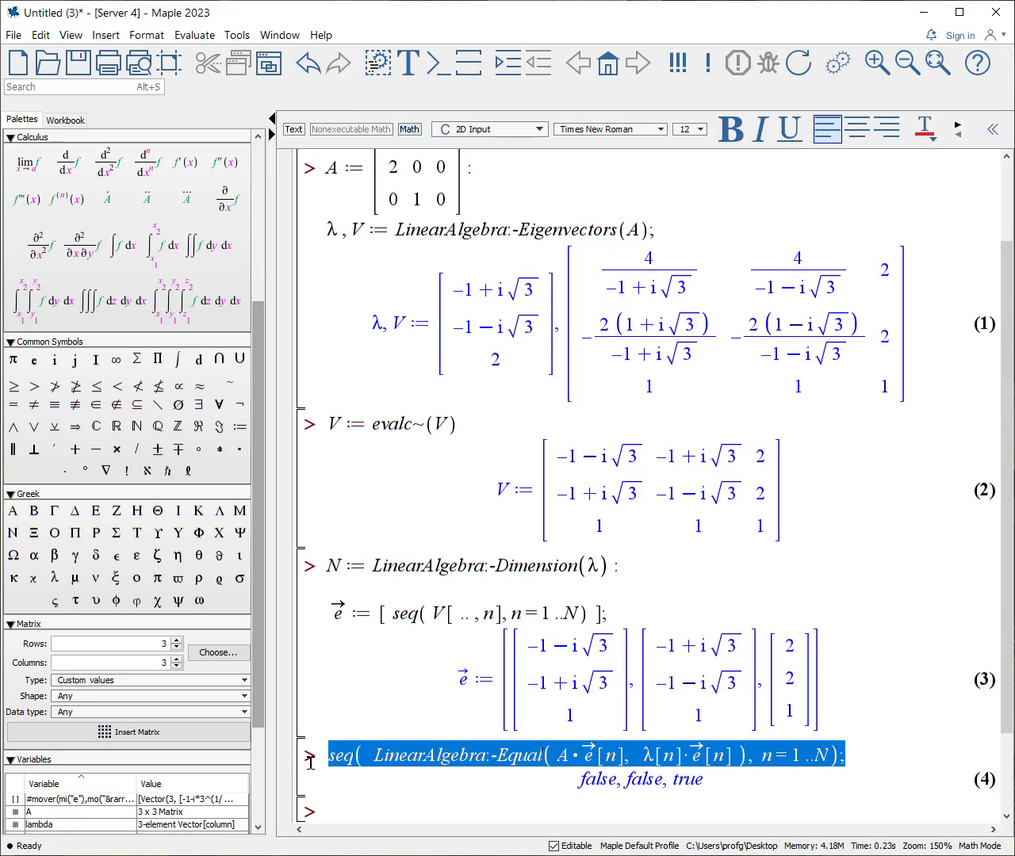
Step: Paste a copy of the eigenpair check, wrap both Equal arguments in evalc~( ), and run it
left_click(336, 809)
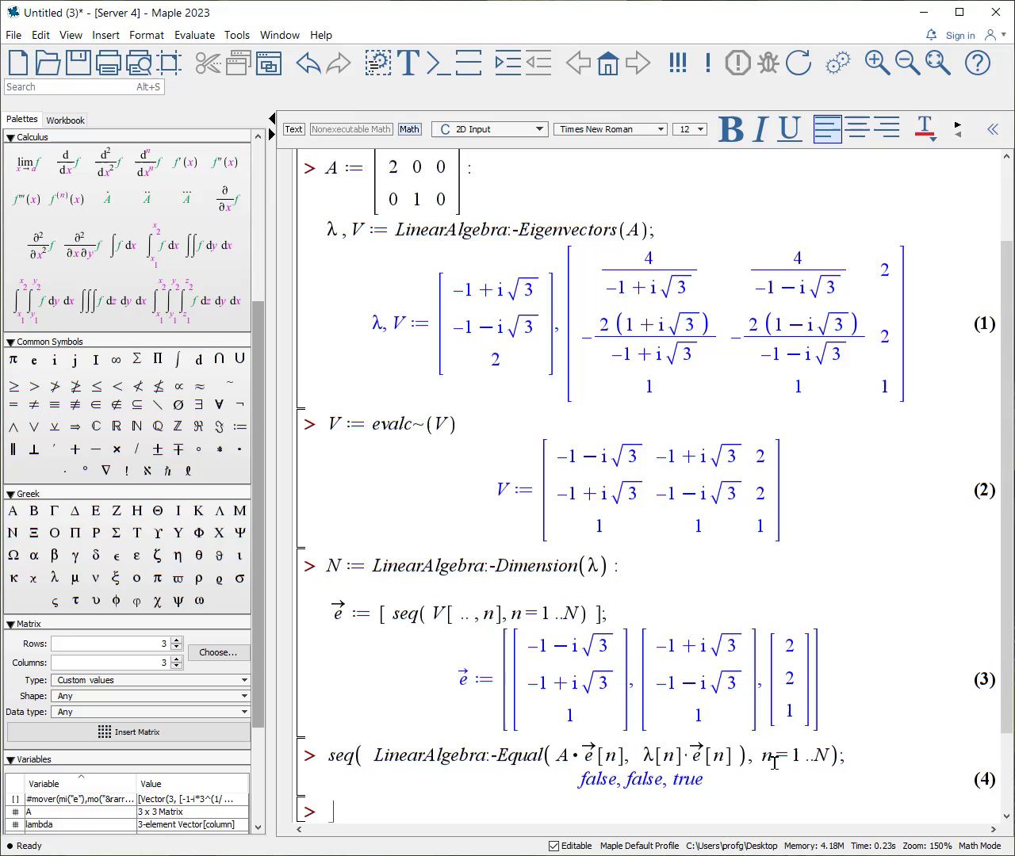
type("seq( LinearAlgebra:-Equal( A·e[n], λ[n]·e[n] ), n=1..N);")
left_click(553, 807)
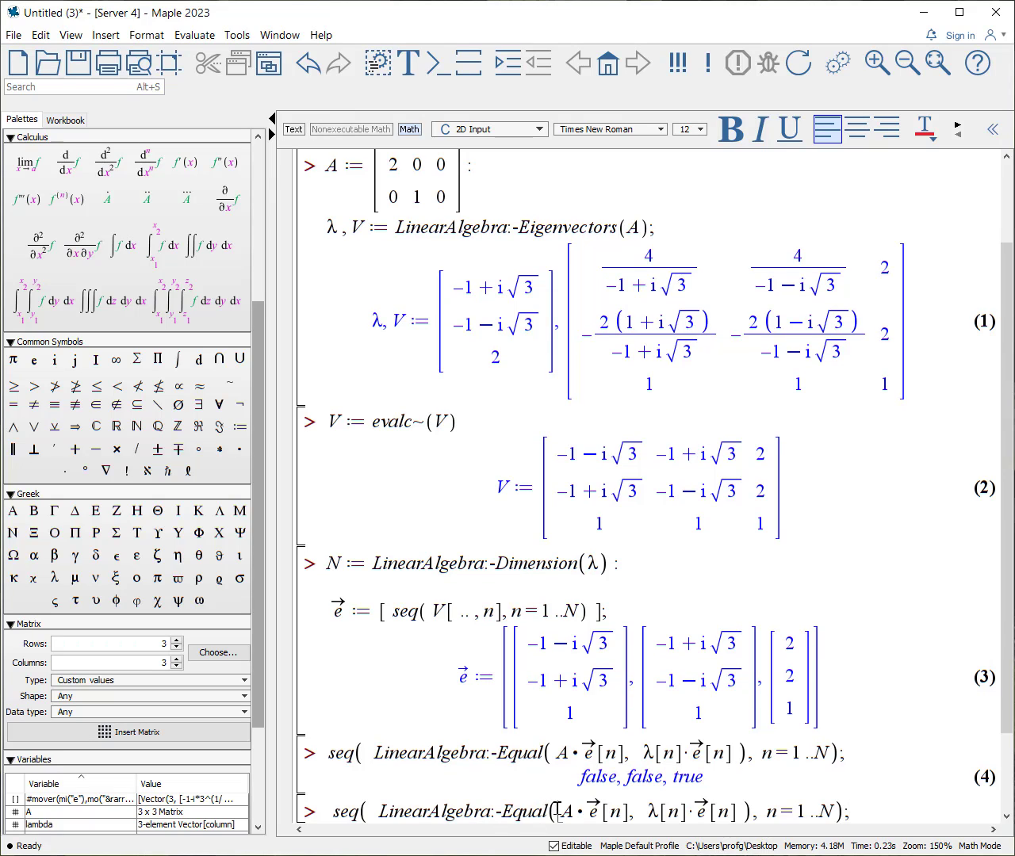
type("evalc")
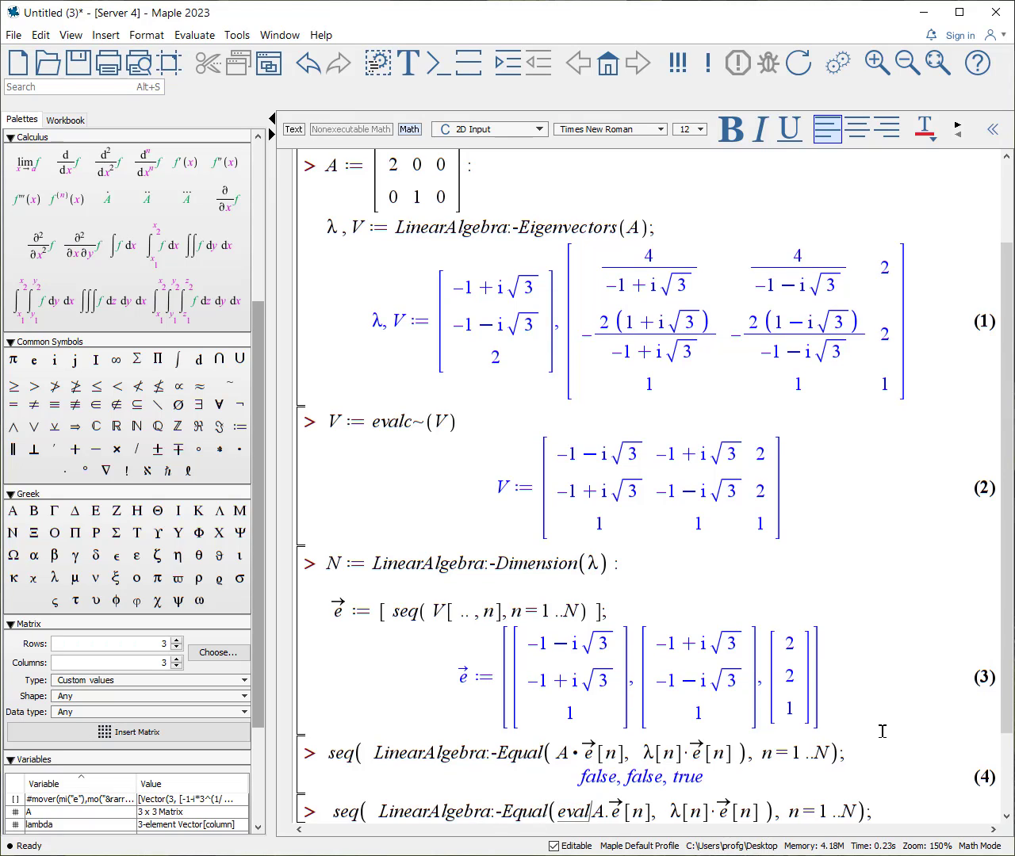
key("BackSpace")
type("~(")
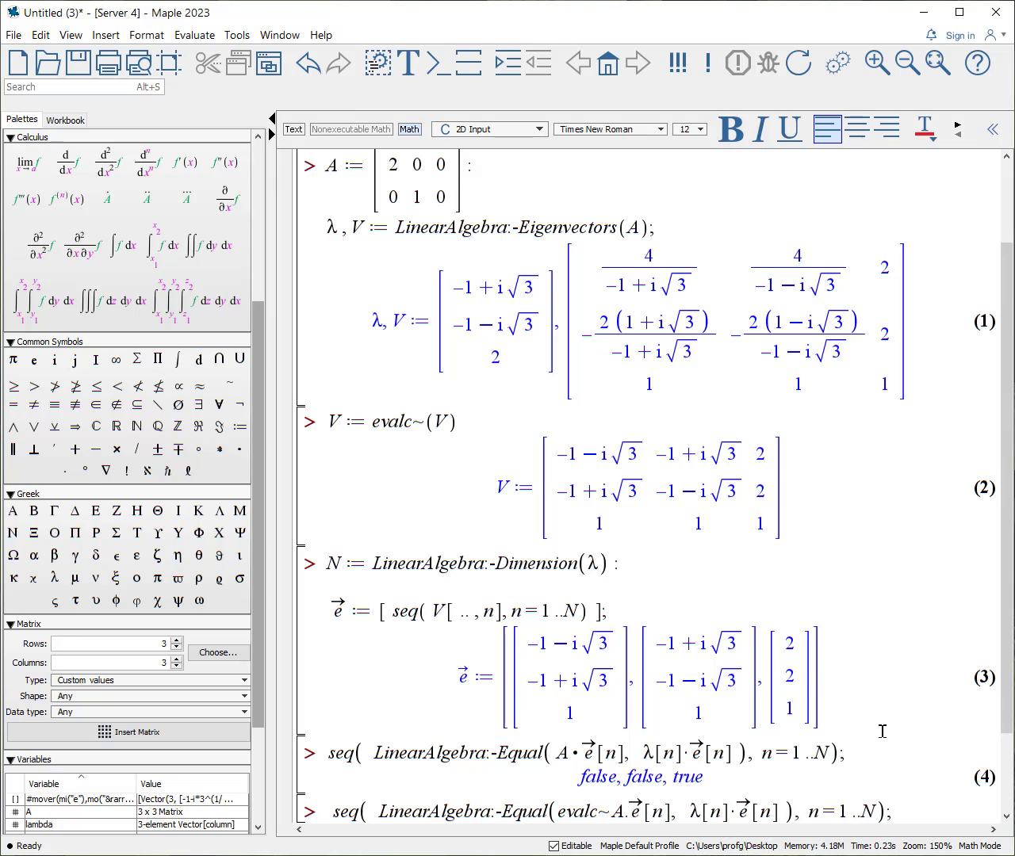
key("Right")
key("Right")
key("Right")
key("Right")
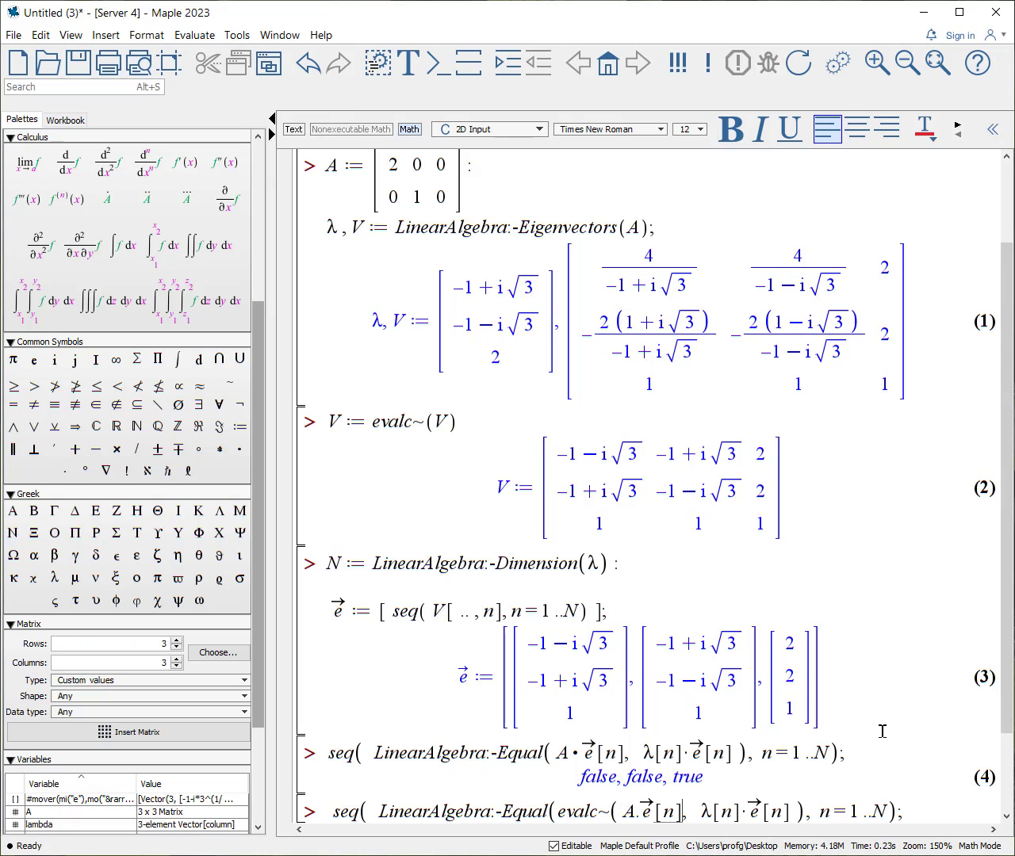
type("), ")
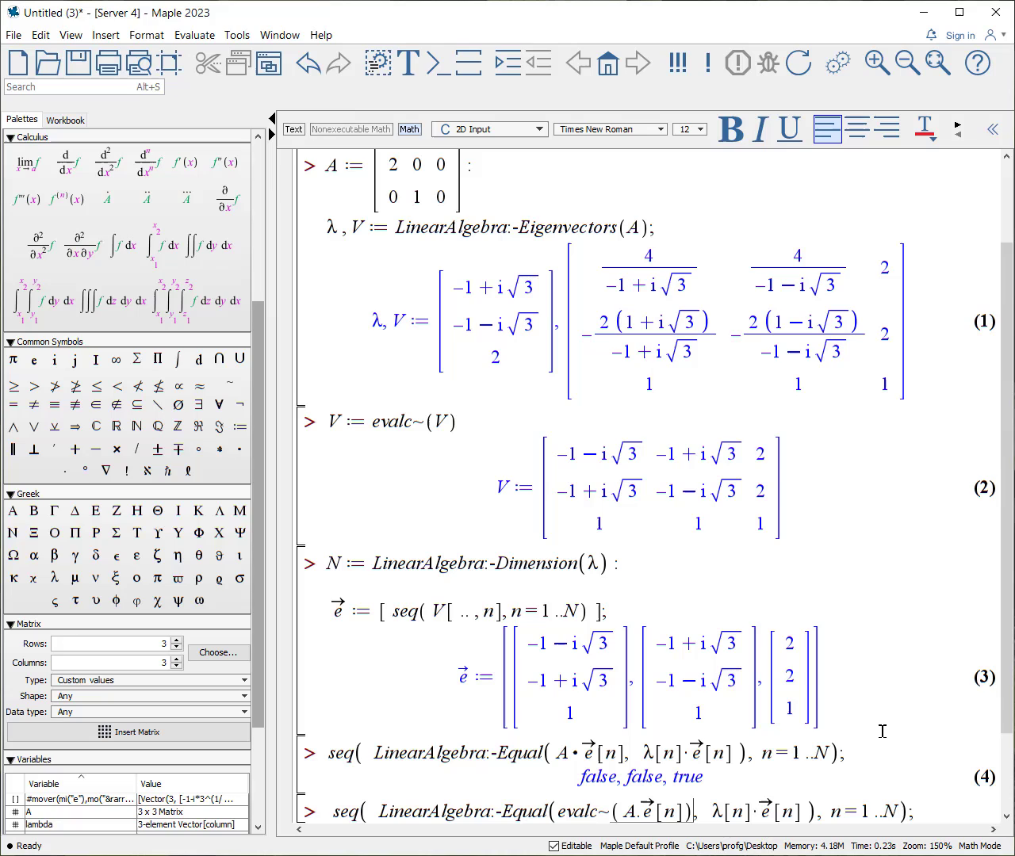
type("eval")
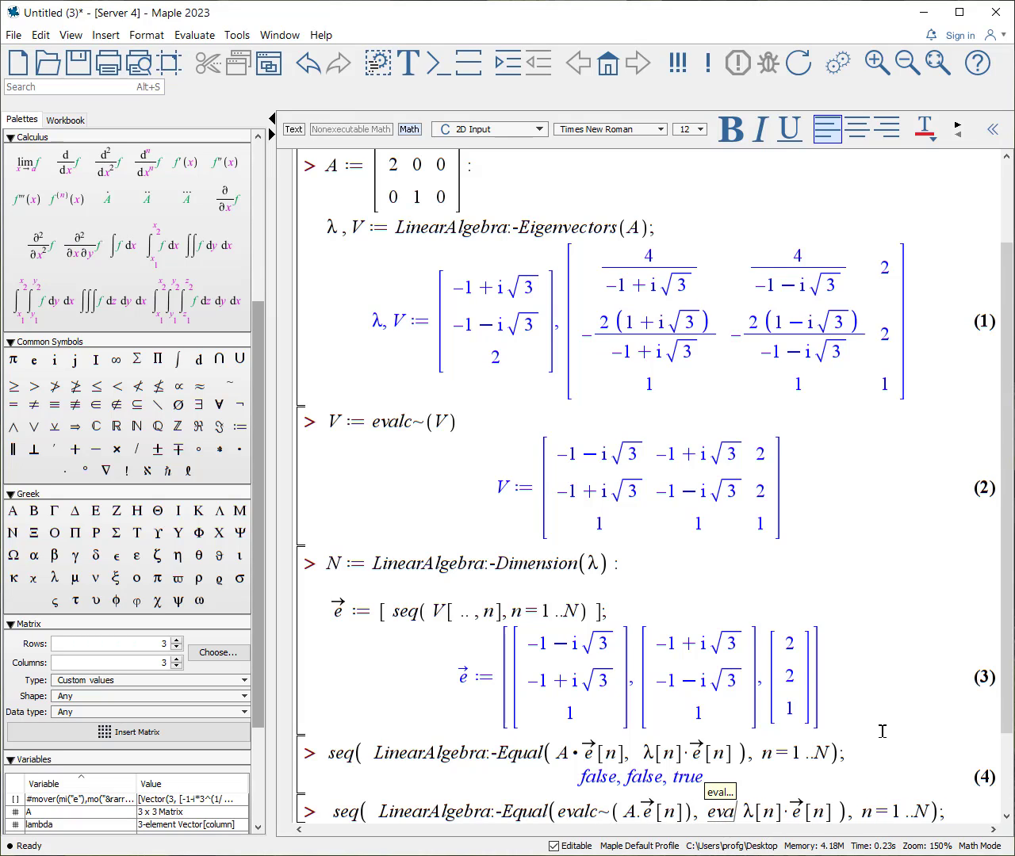
key("BackSpace")
key("BackSpace")
type("alc")
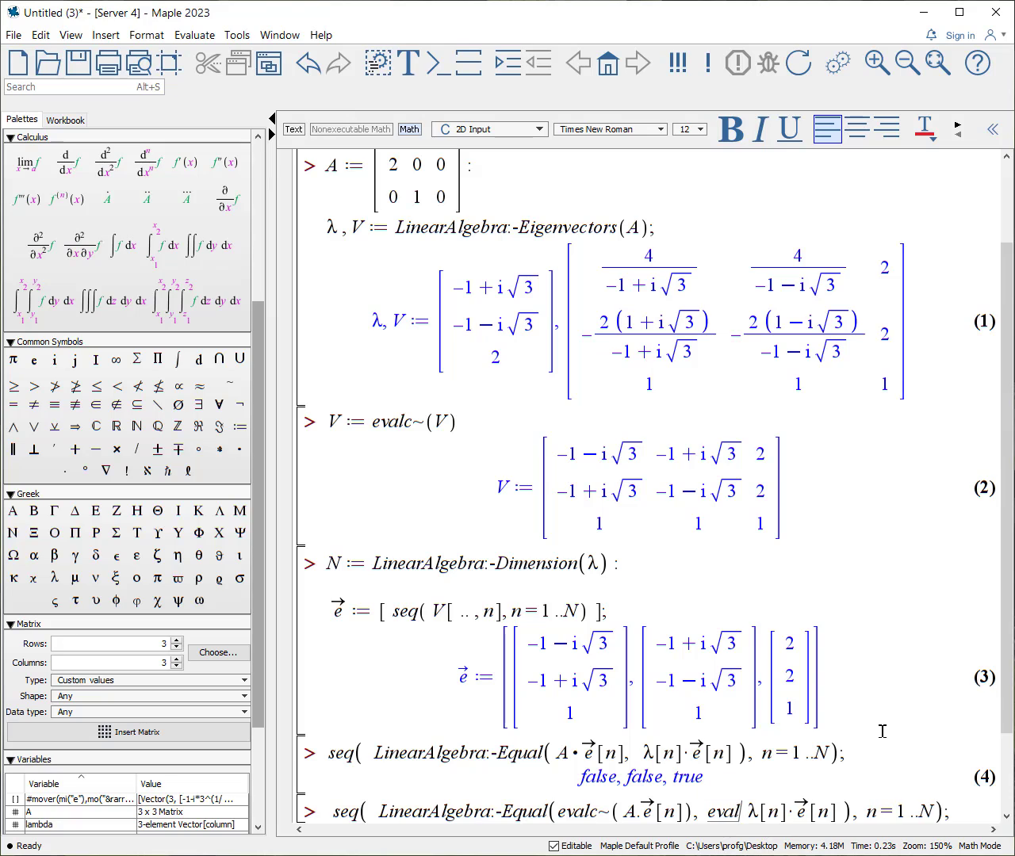
type("~(")
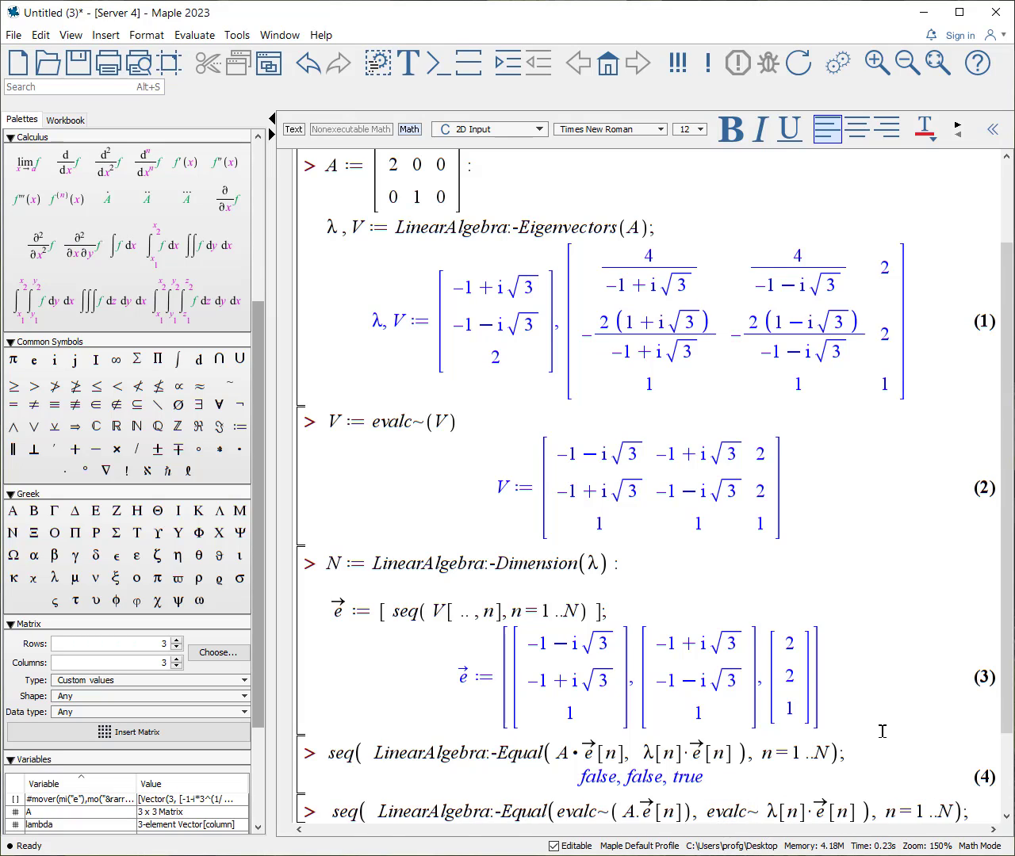
key("Right")
key("Right")
key("Right")
key("Right")
key("Right")
key("Right")
key("Right")
key("Right")
key("Right")
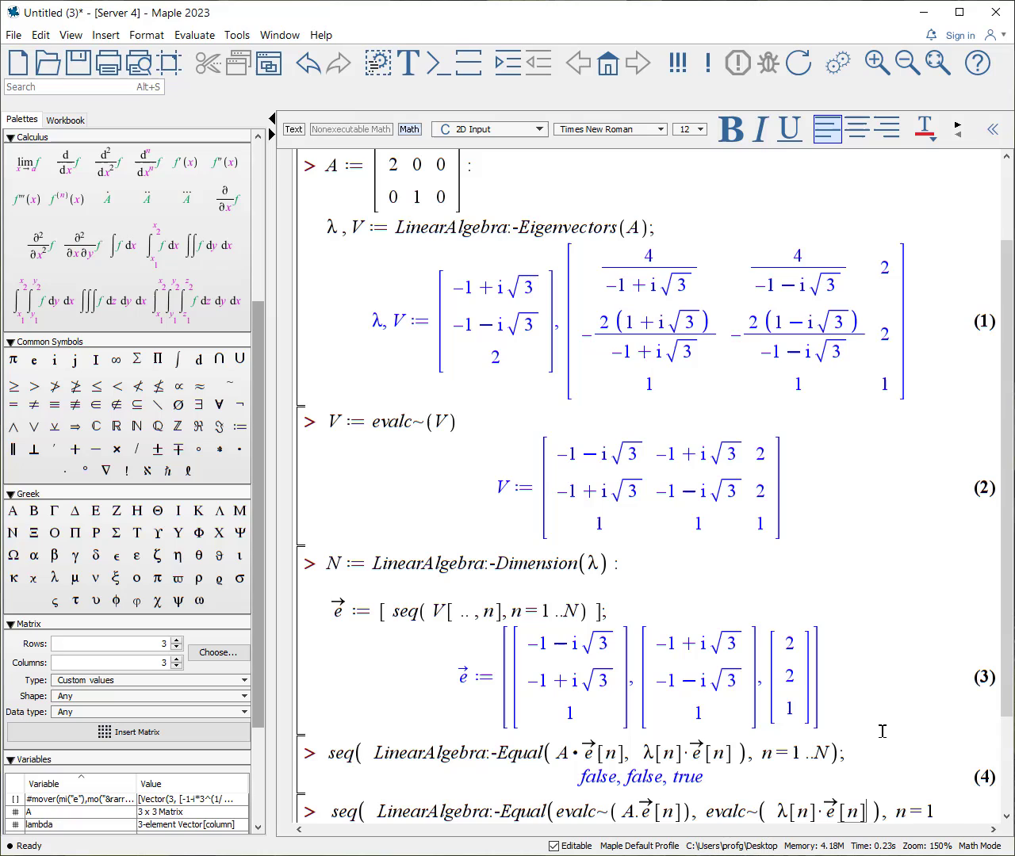
type(")")
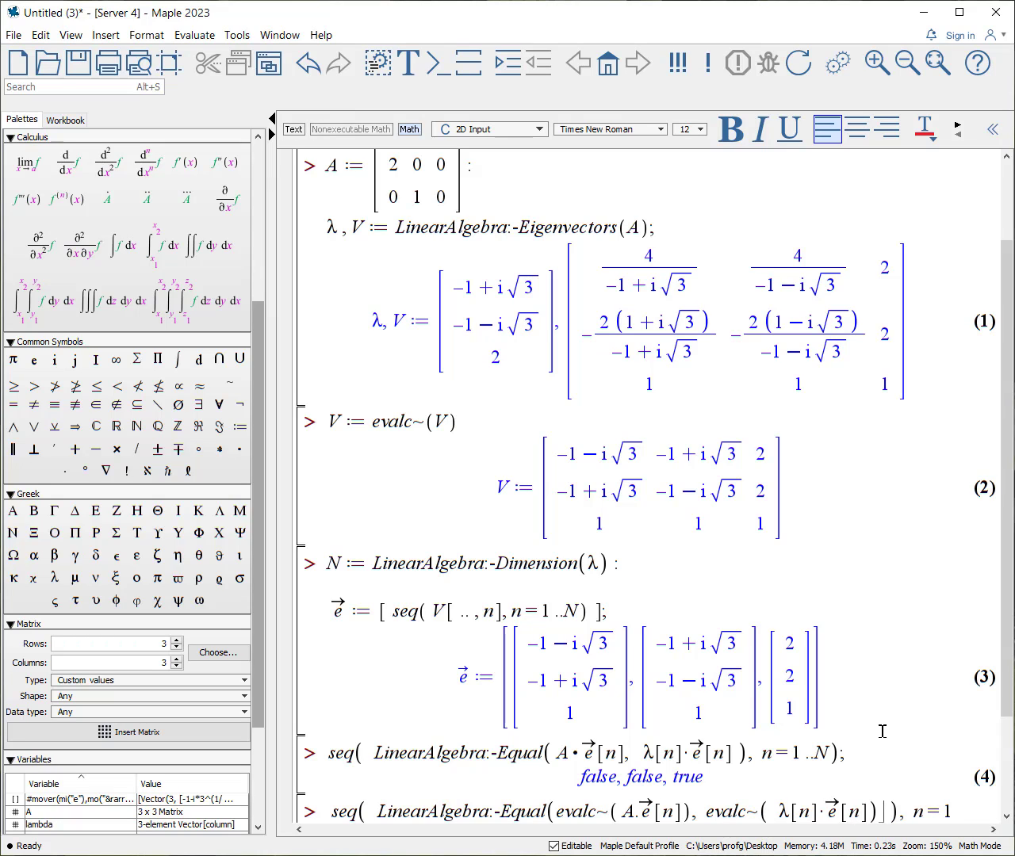
key("Return")
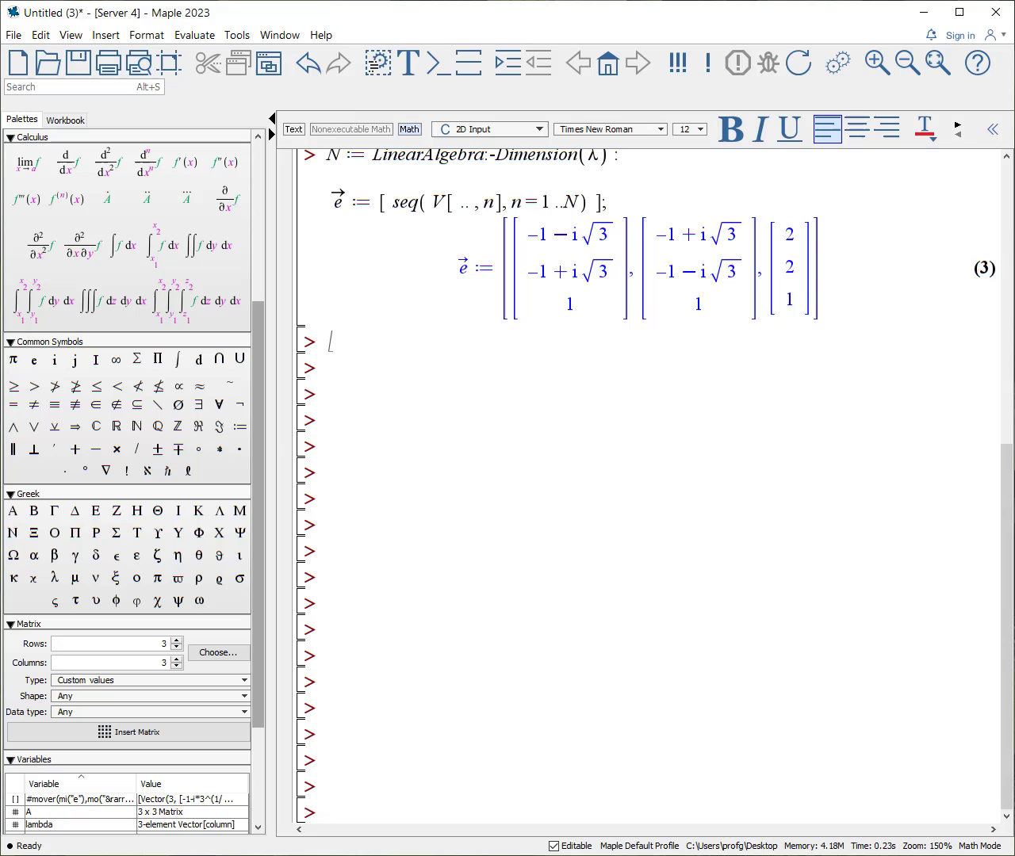
Step: Define e⃗ := [seq(LinearAlgebra:-Normalize(V[..,n], Euclidean), n=1..N)] and execute it
type("e")
key("ctrl+shift+quotedbl")
type("->")
key("Right")
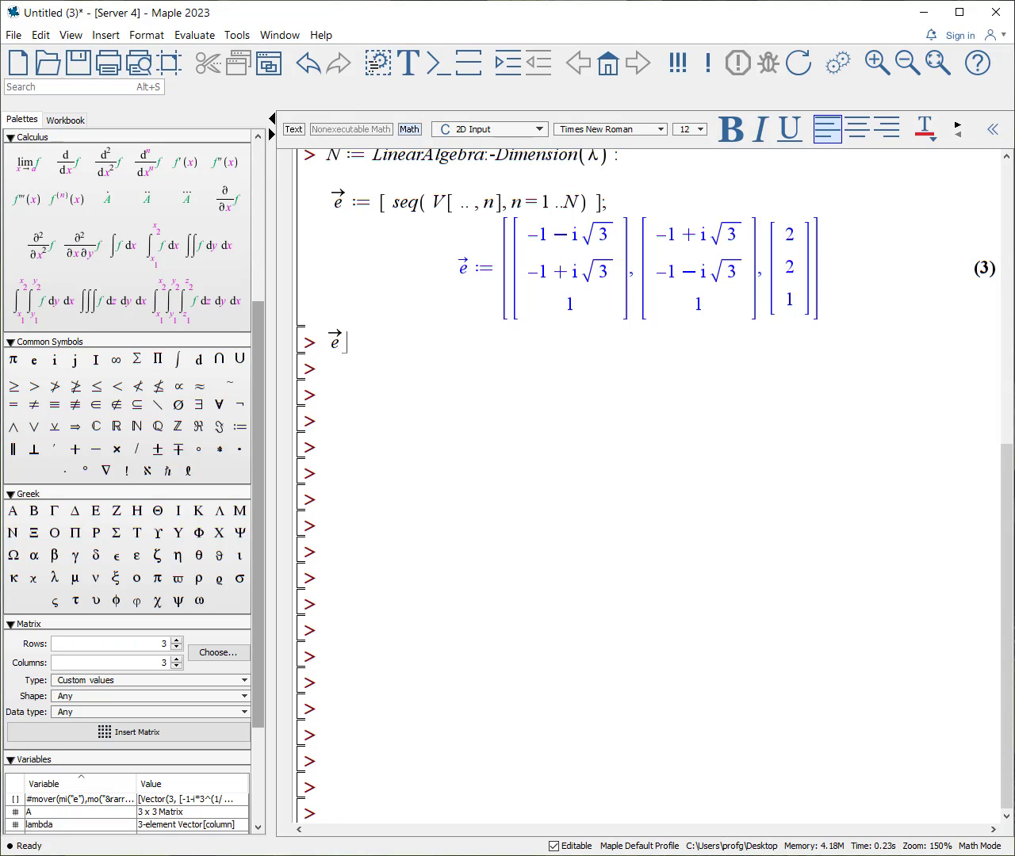
type(":= [ seq( ")
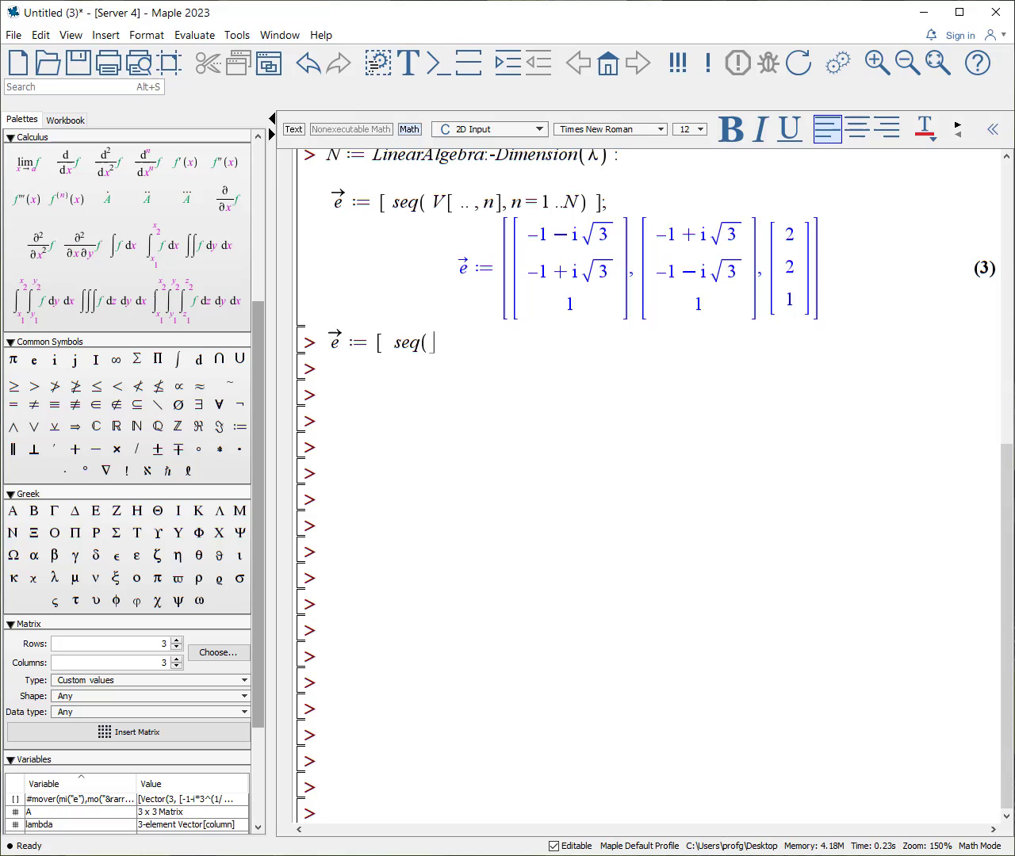
type("Linear")
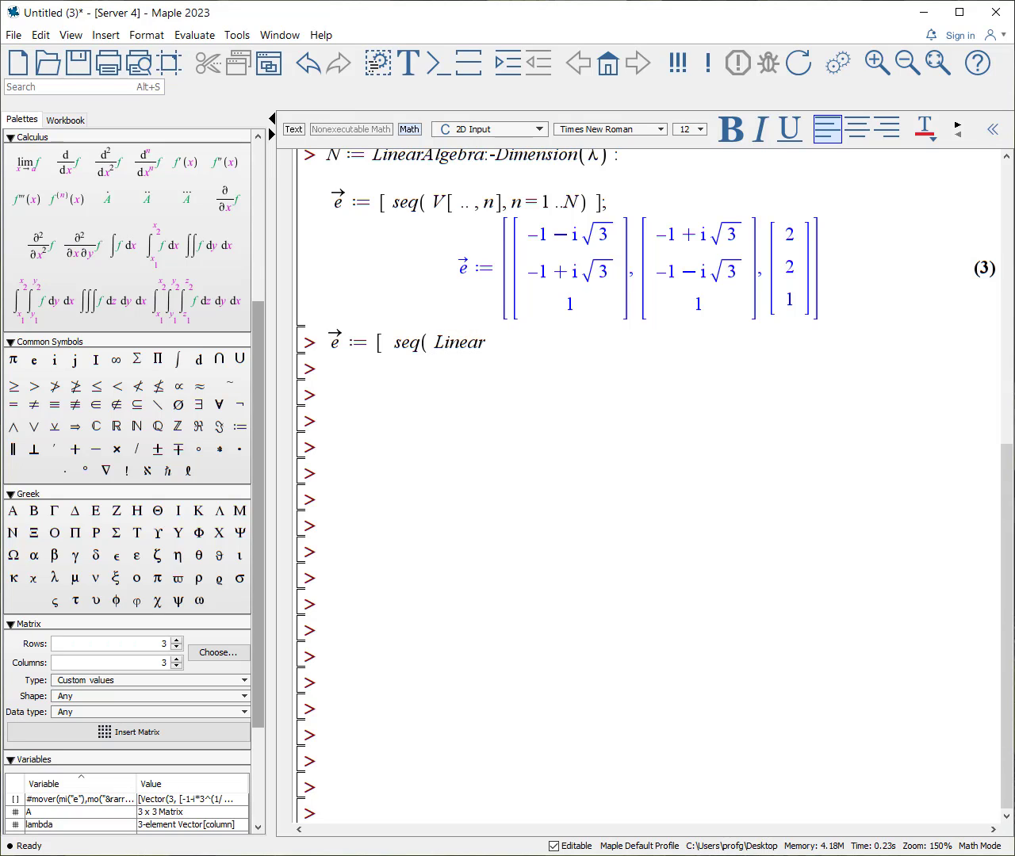
type("Algebra:-Normalize( ")
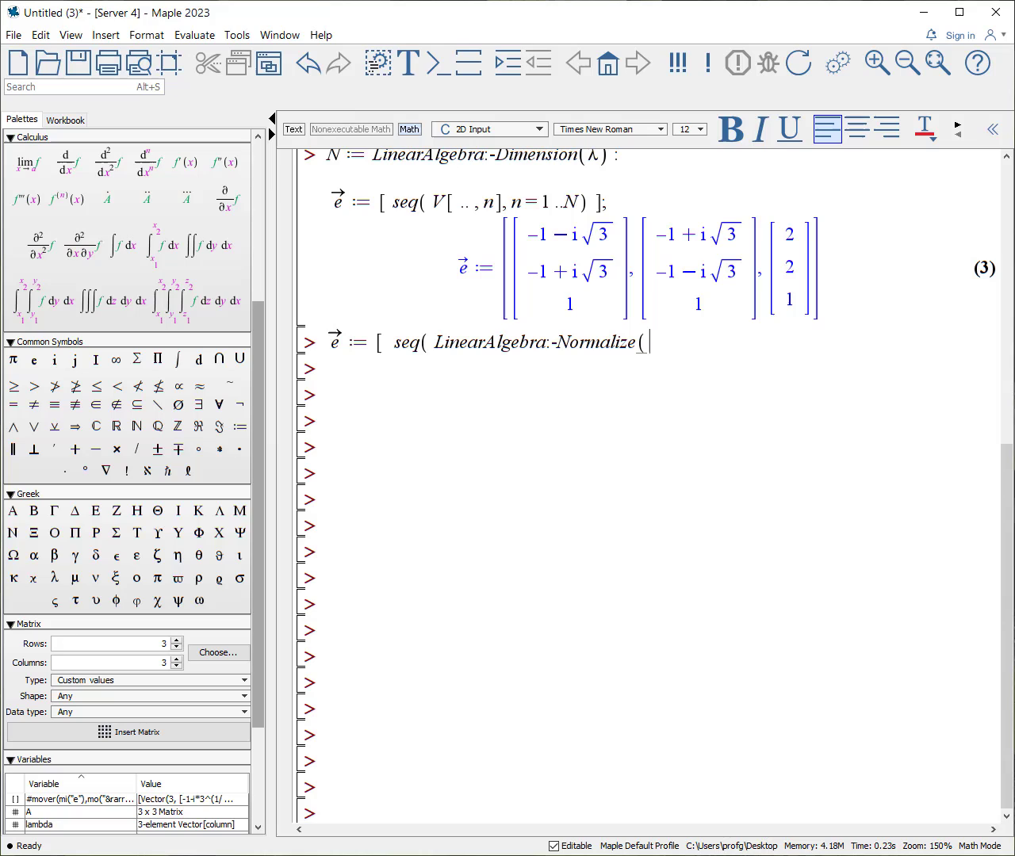
type("V[")
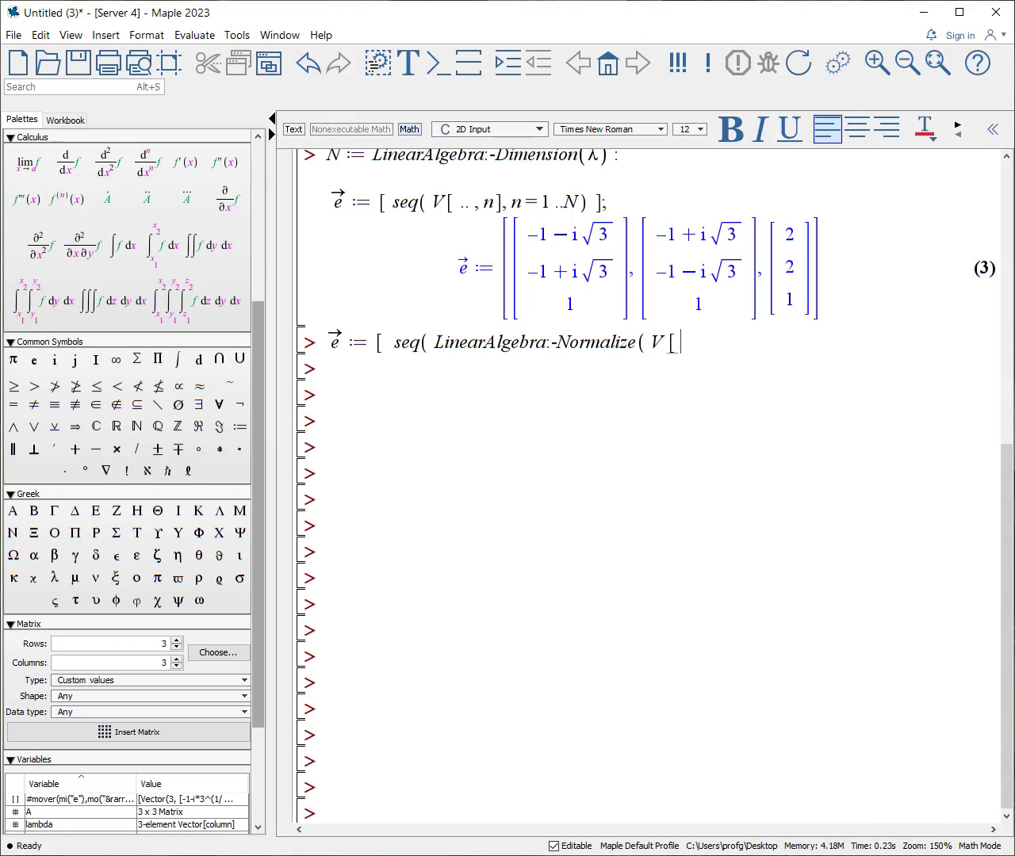
key("BackSpace")
type("[ .., n], Euclidean)")
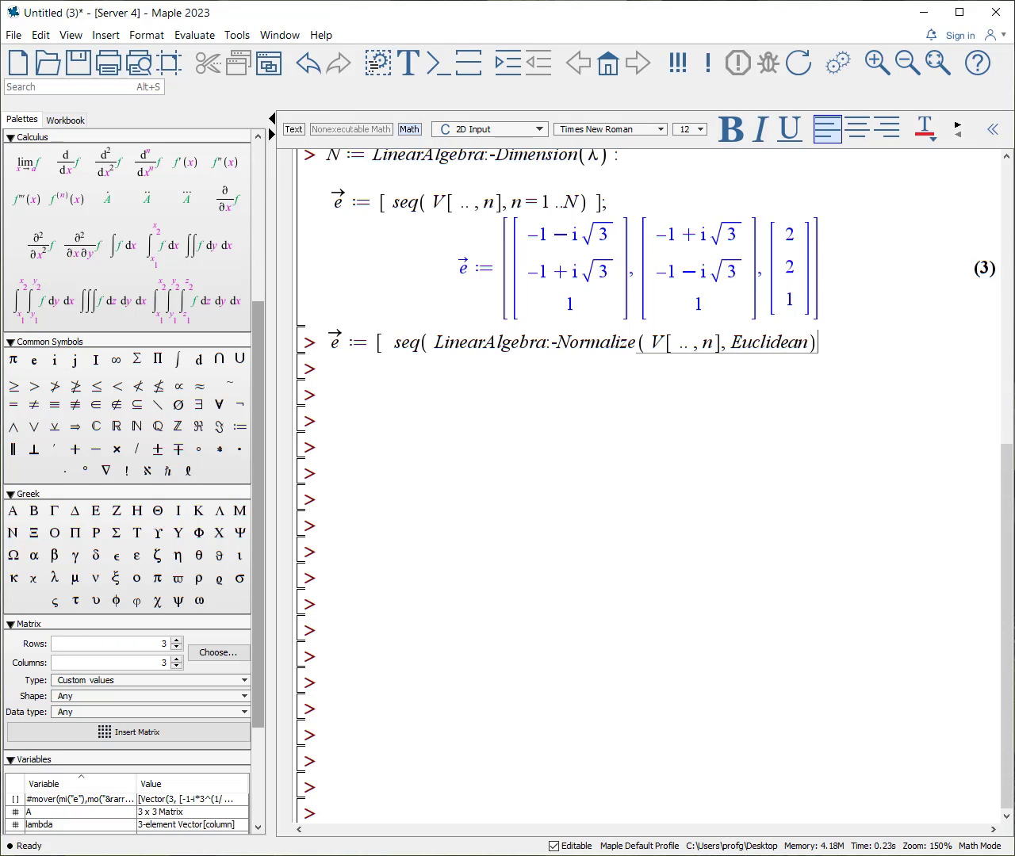
type(", ")
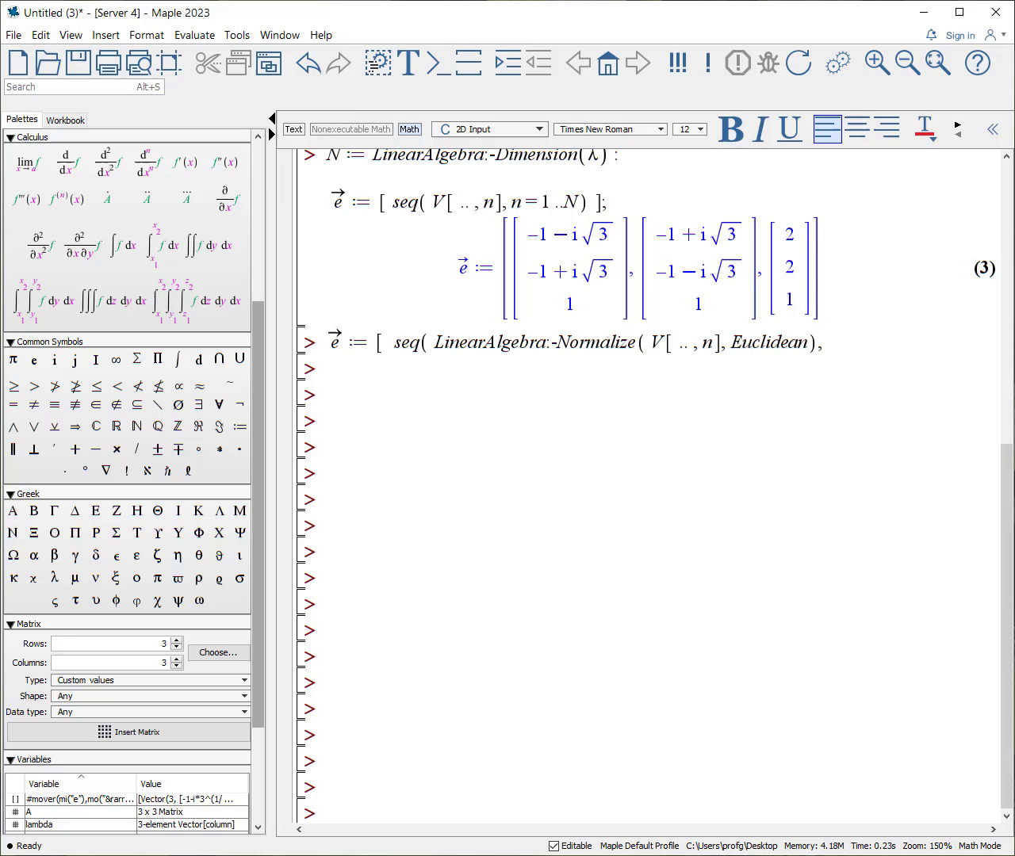
type("n=1 ..N")
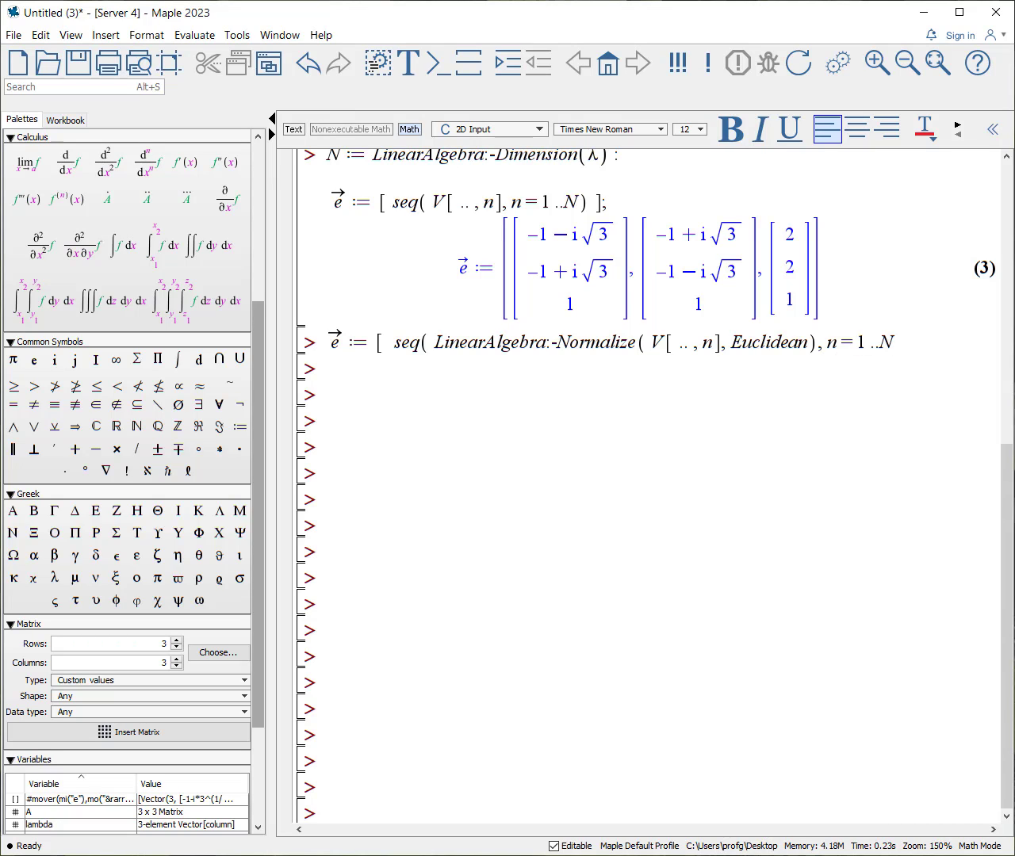
type(") ]")
key("Return")
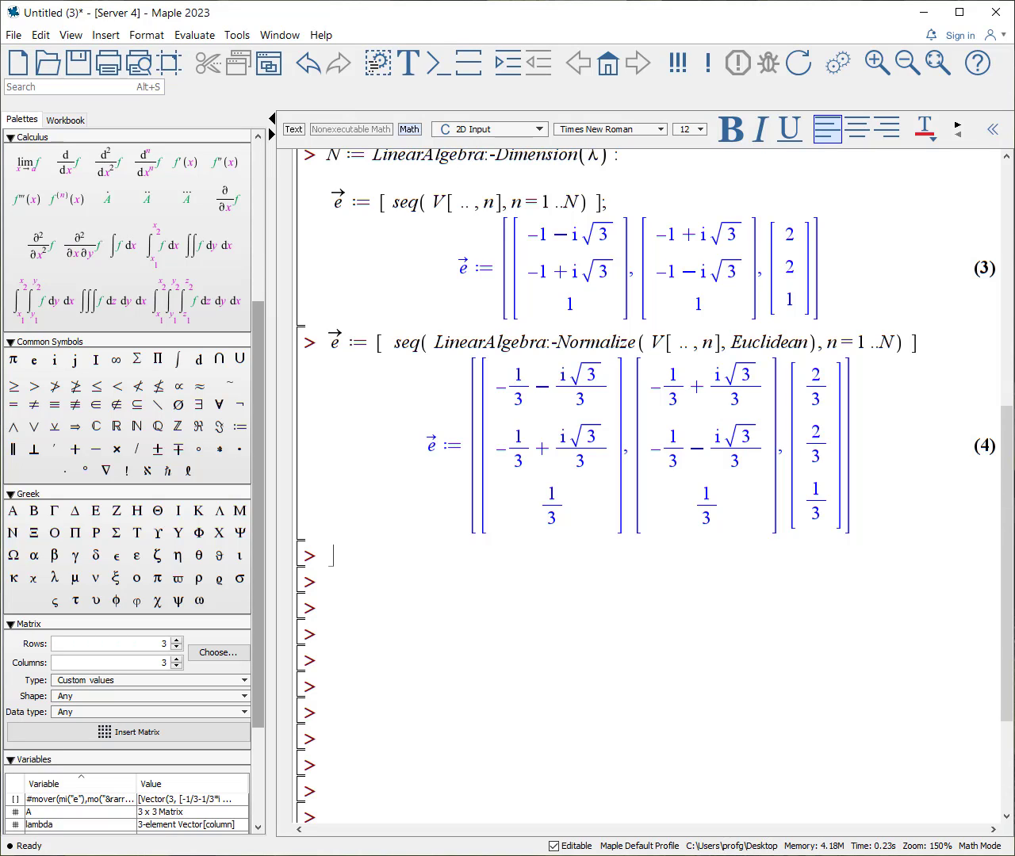
Step: Evaluate e⃗[1].e⃗[1], then re-evaluate it inside evalc( ) to get 1
type("e")
key("ctrl+shift+quotedbl")
type("->")
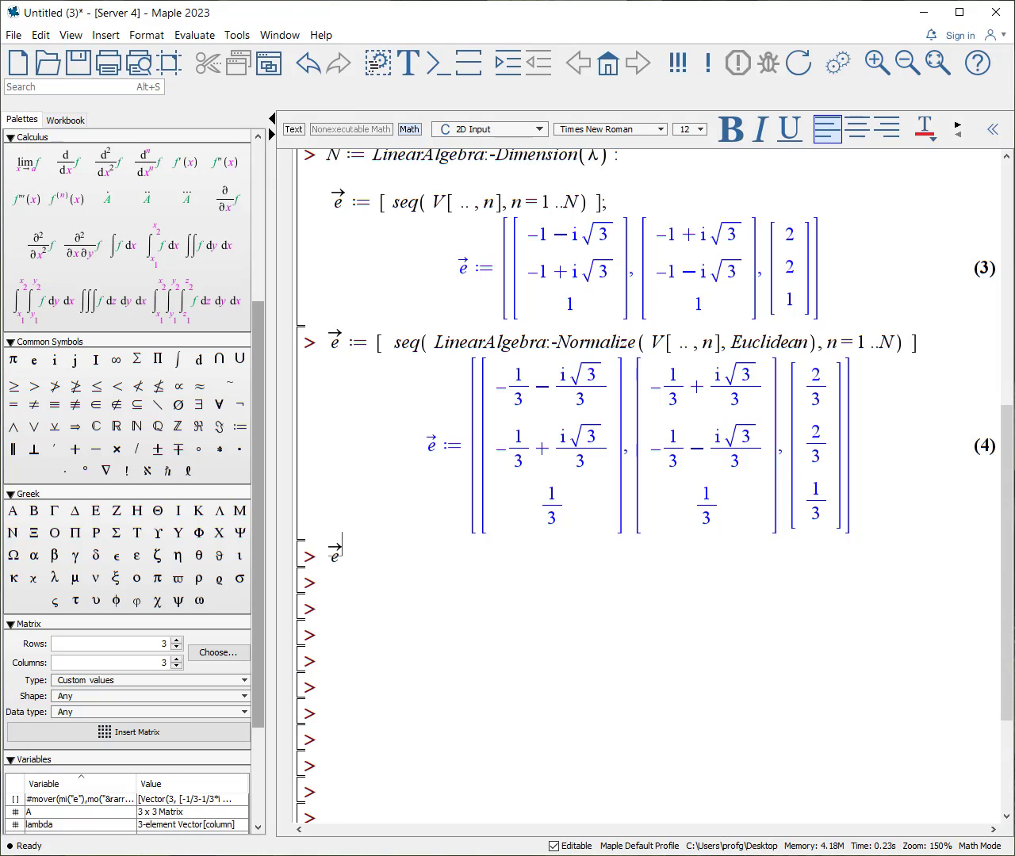
key("Right")
type("[1]")
key("Right")
type(".e")
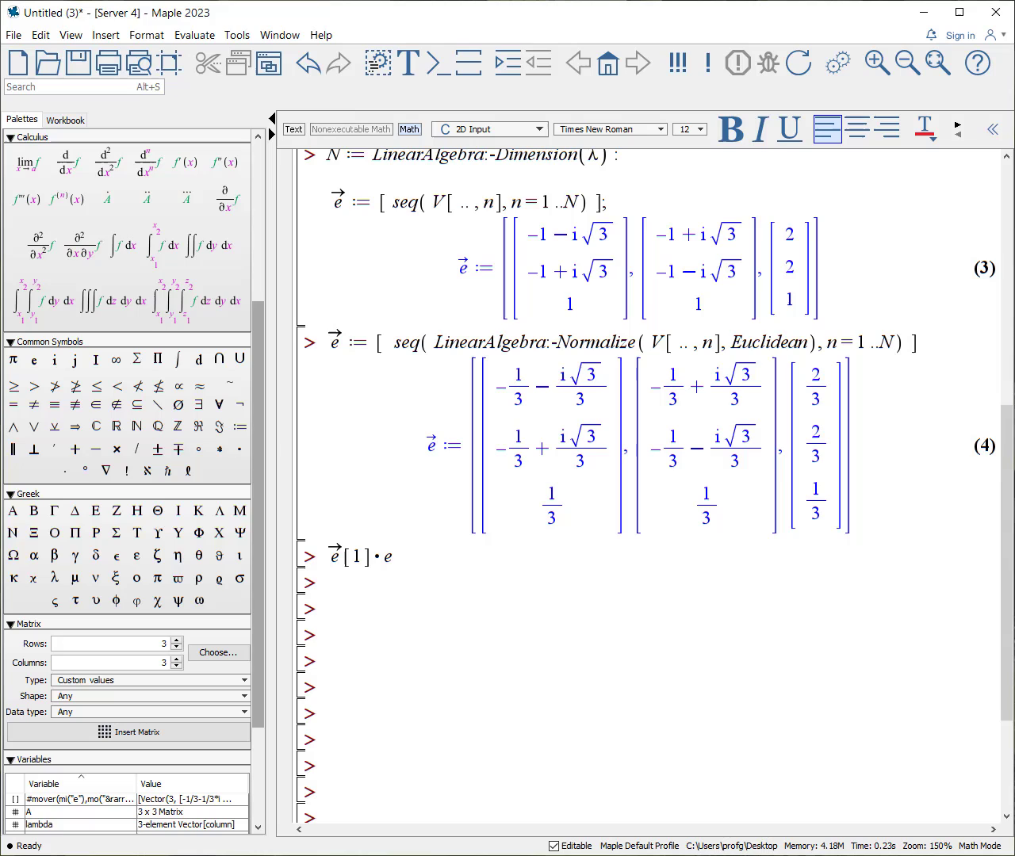
key("ctrl+shift+quotedbl")
type("->")
key("Right")
type("[1]")
key("Return")
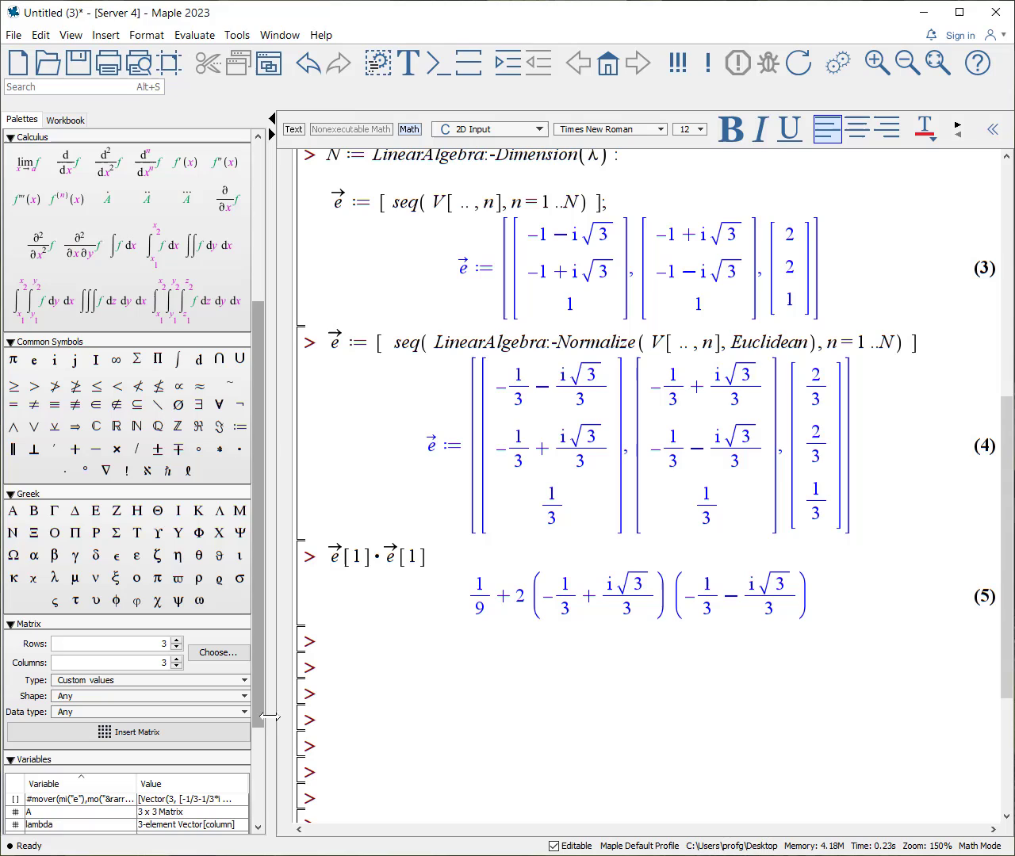
type("evalc")
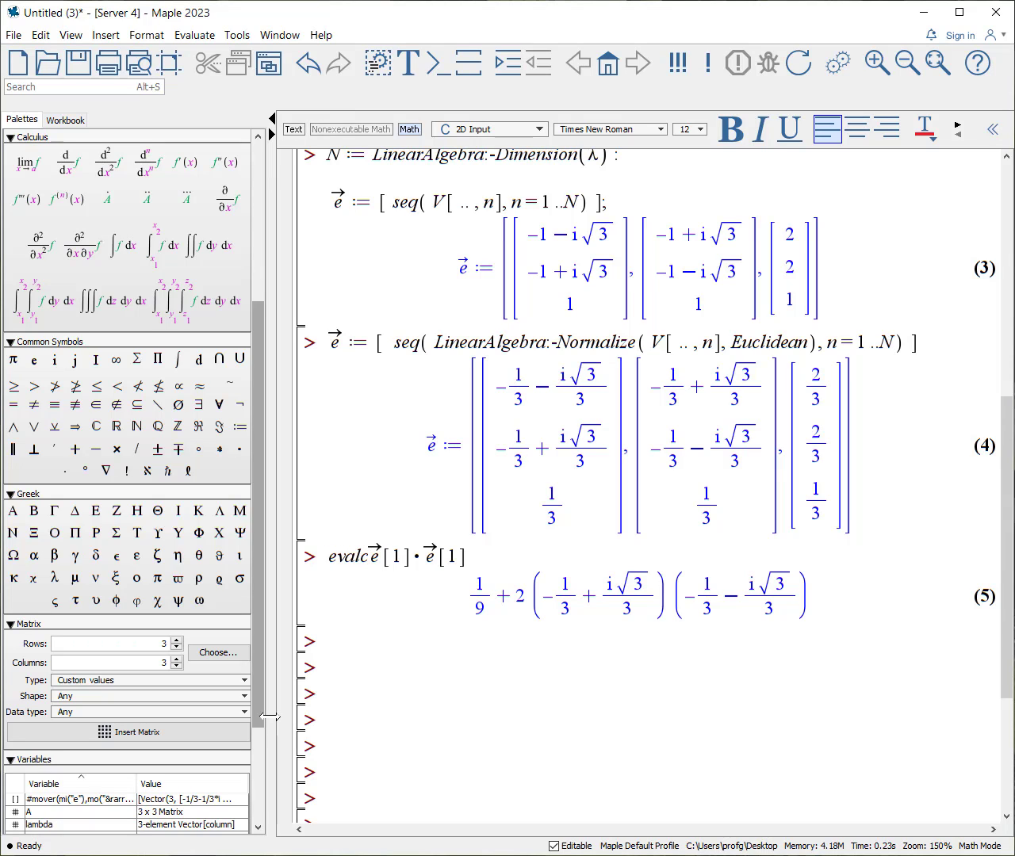
type("(")
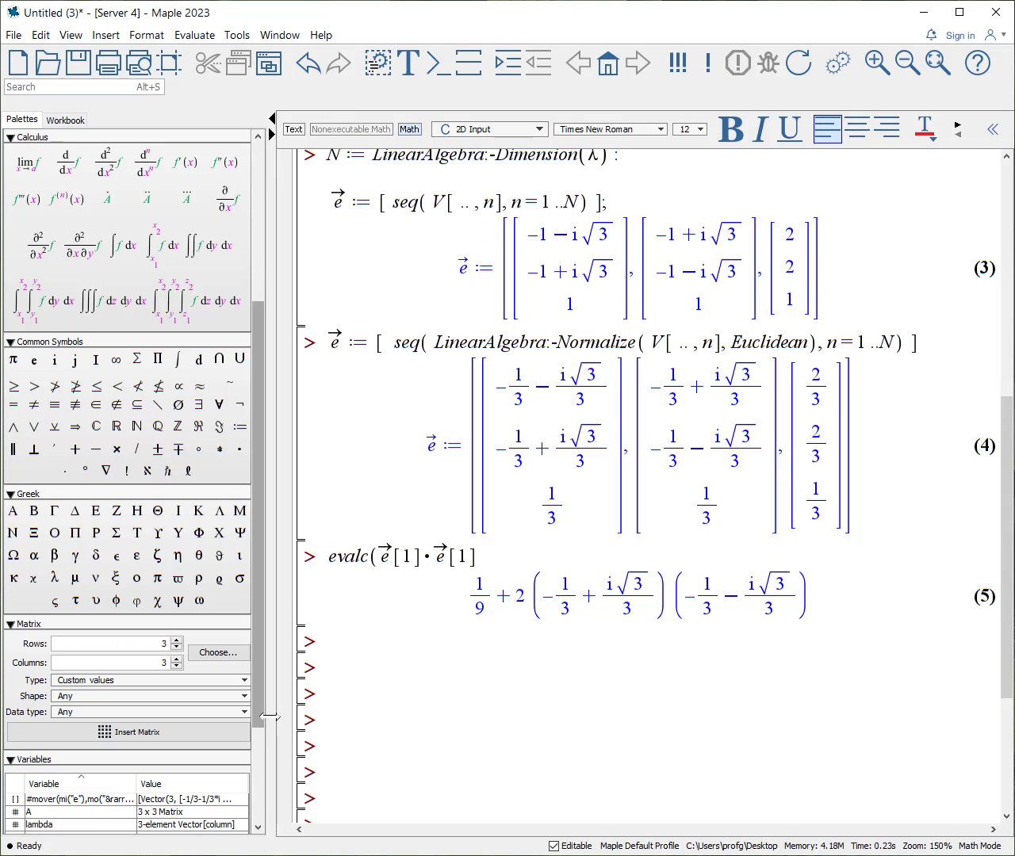
type(")")
key("Return")
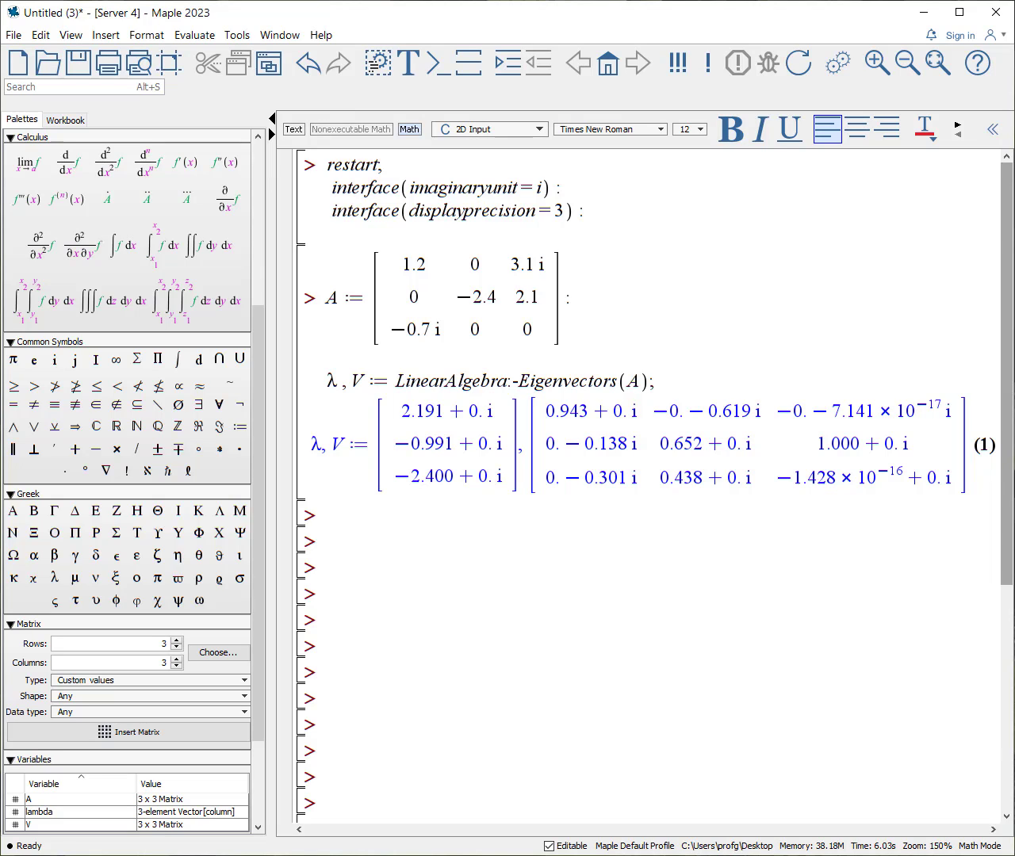
Step: Simplify the eigenvalues elementwise with λ := simplify~(λ)
type("lambda")
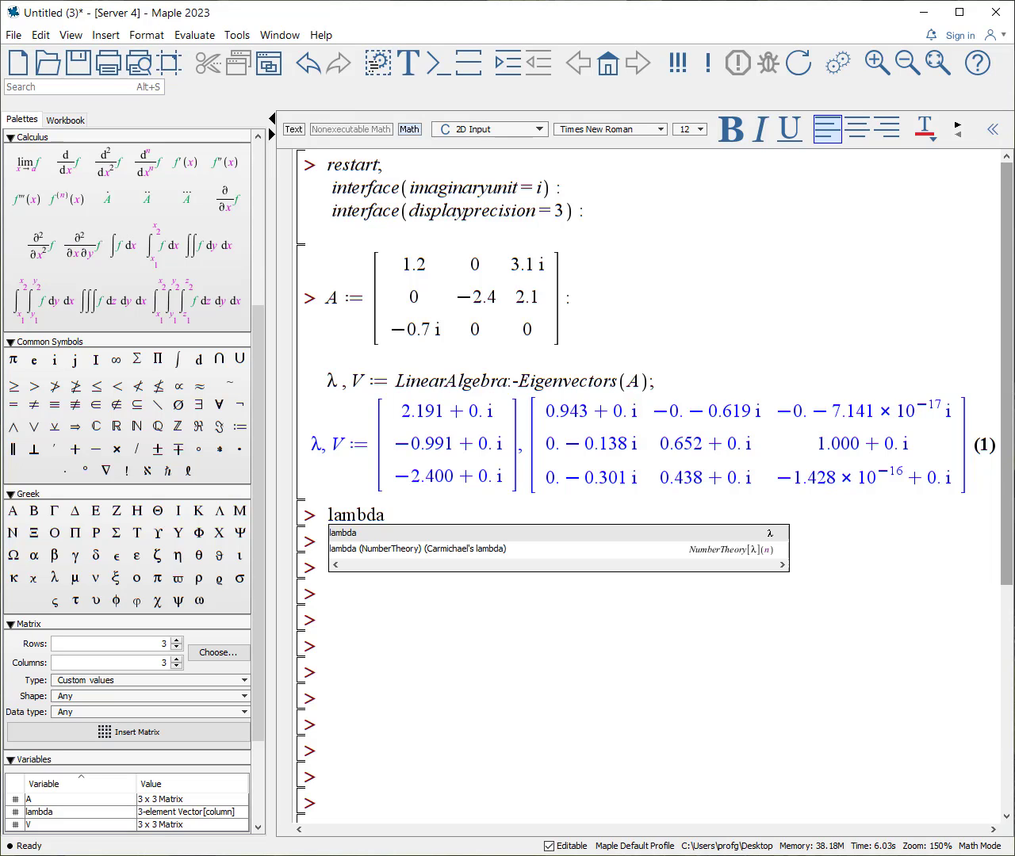
type(":=")
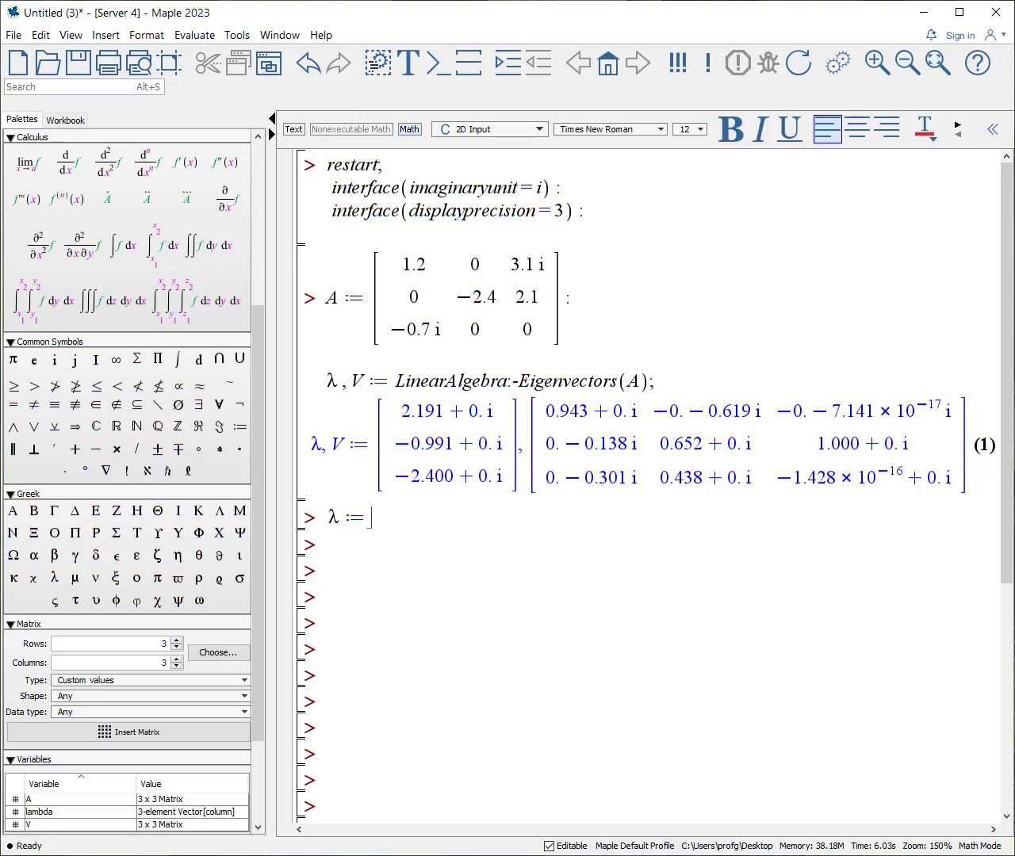
type("simplify~(lambda")
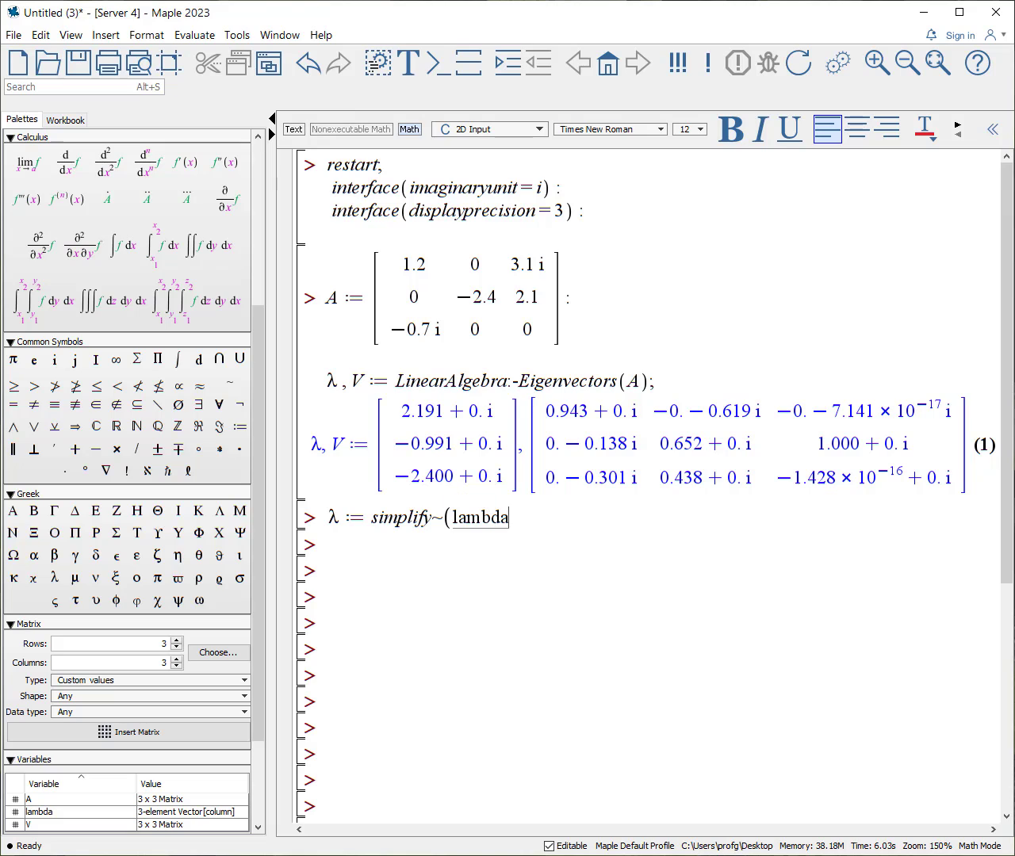
key("Escape")
key("Return")
type(")")
key("Return")
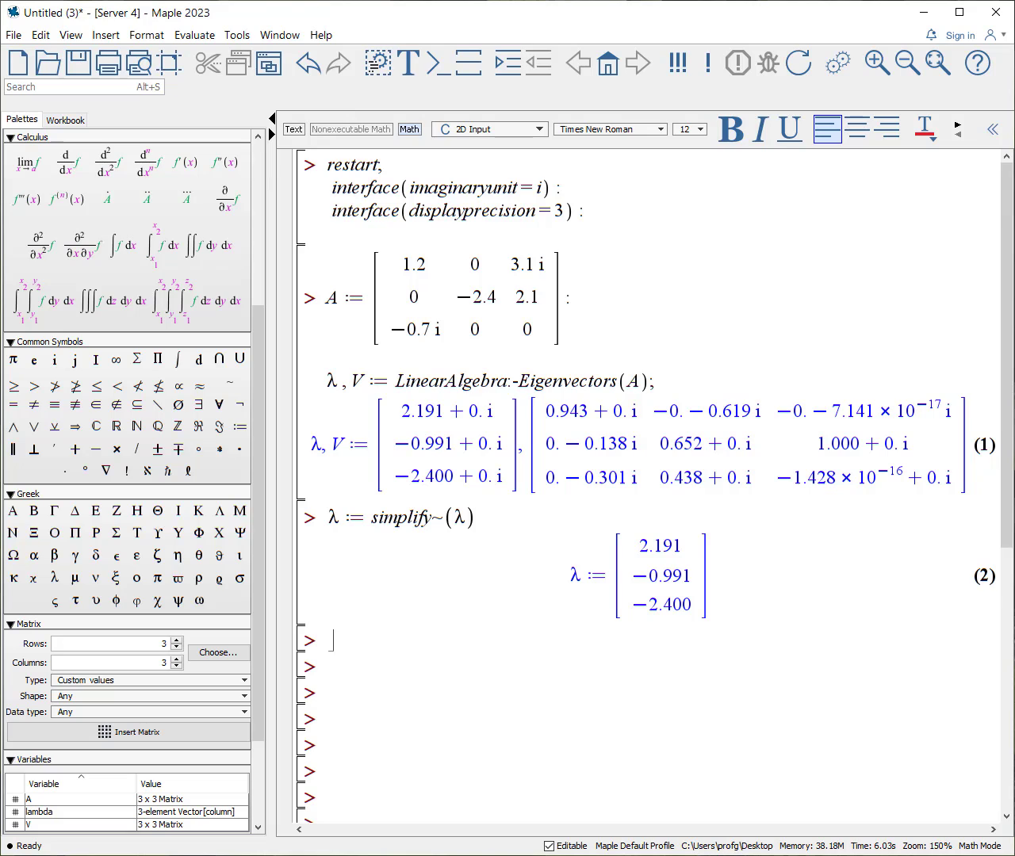
Step: Simplify the eigenvector matrix elementwise with V := simplify~(V)
type("V:=")
type("simplif")
key("BackSpace")
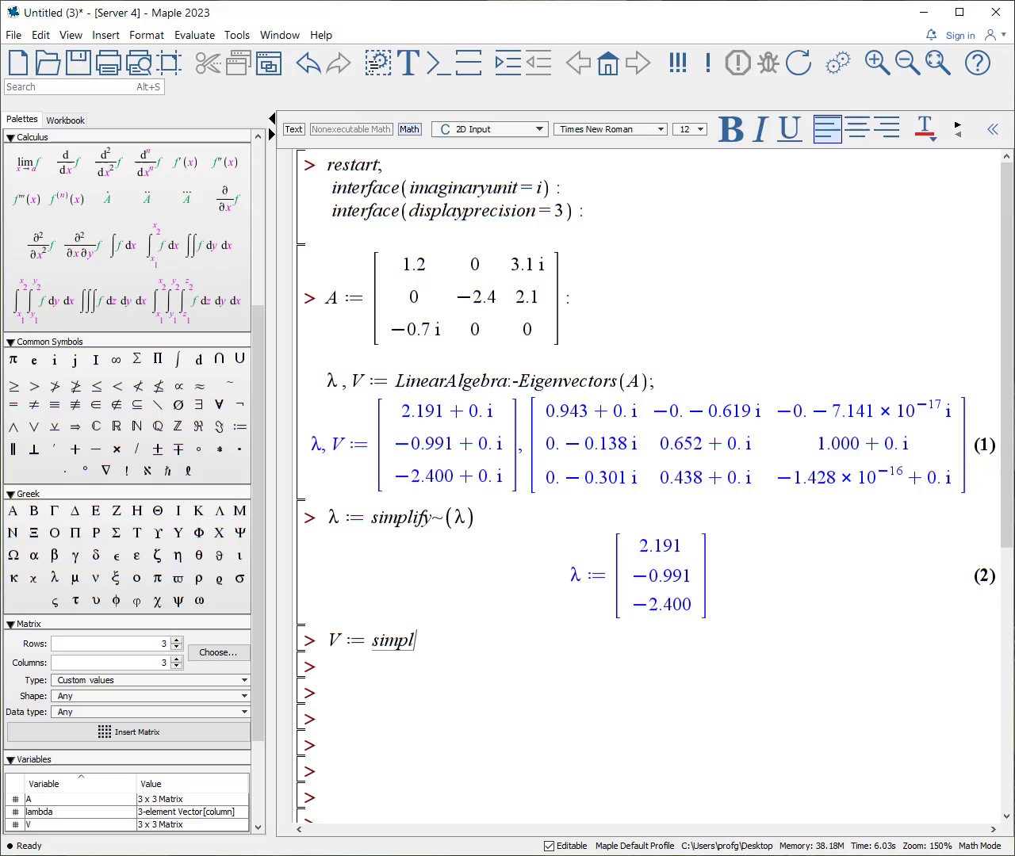
key("BackSpace")
type("ify~")
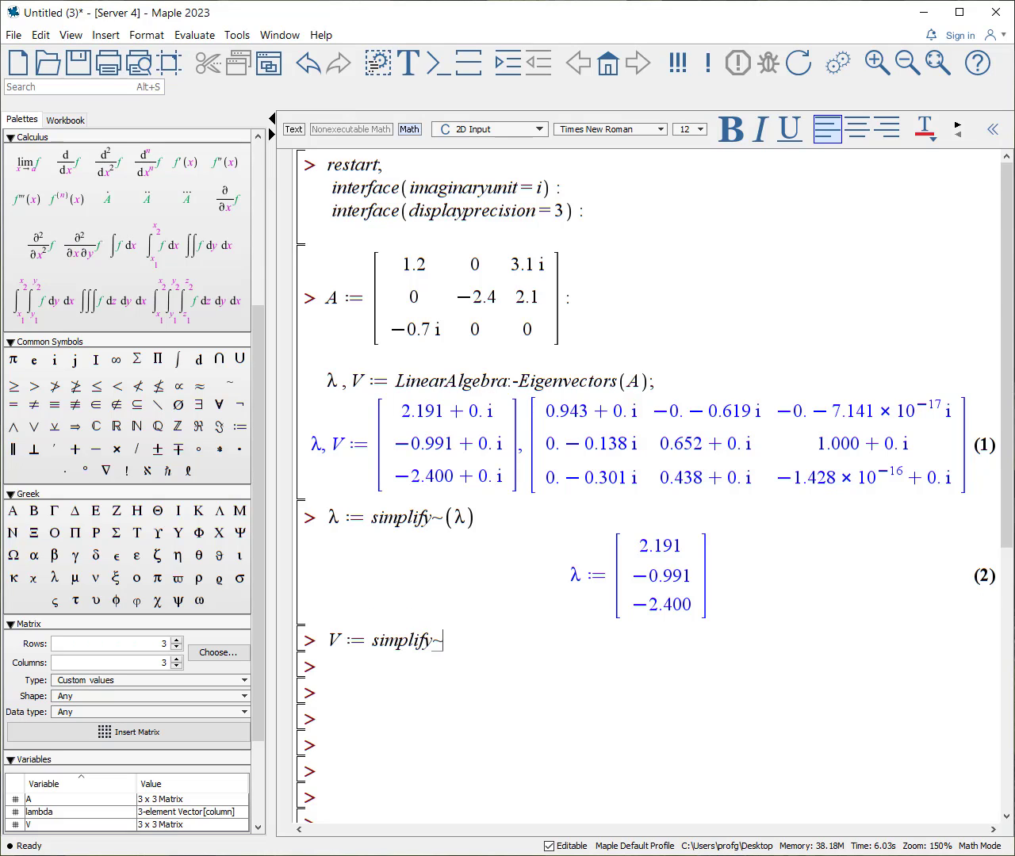
type("(V)")
key("Return")
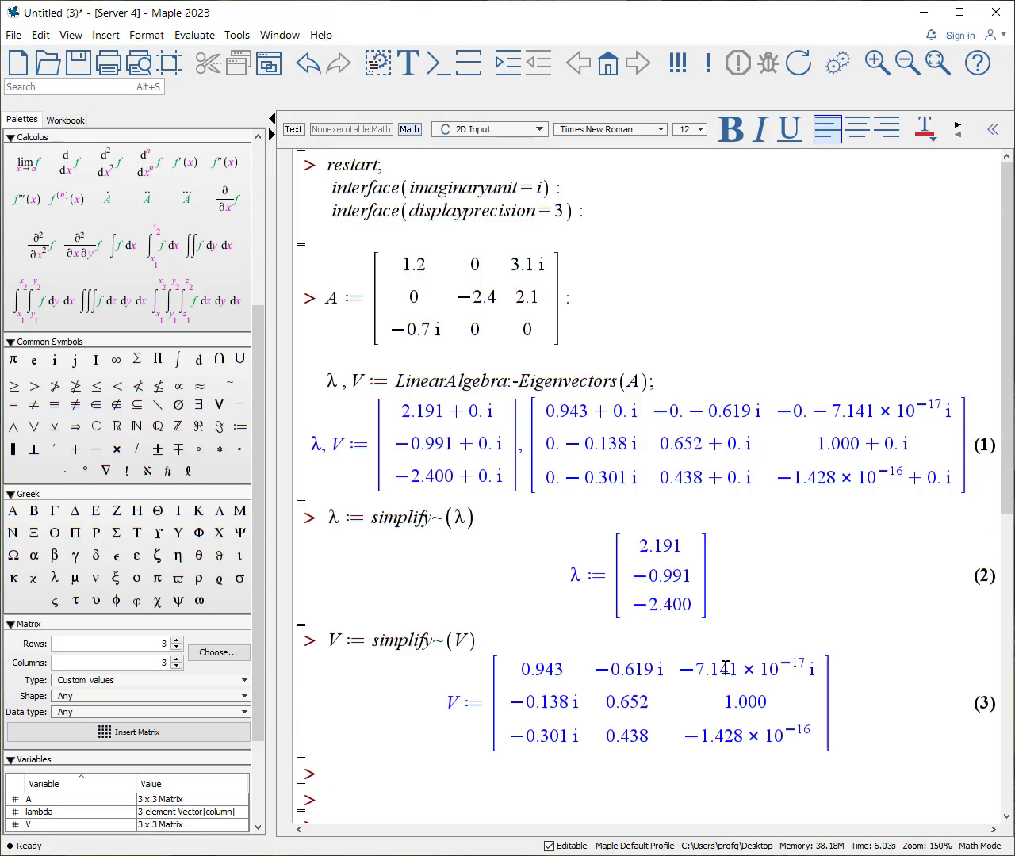
Step: Change the V line to V := simplify~(fnormal~(V)) and re-run it
scroll(888, 618, "down", 3)
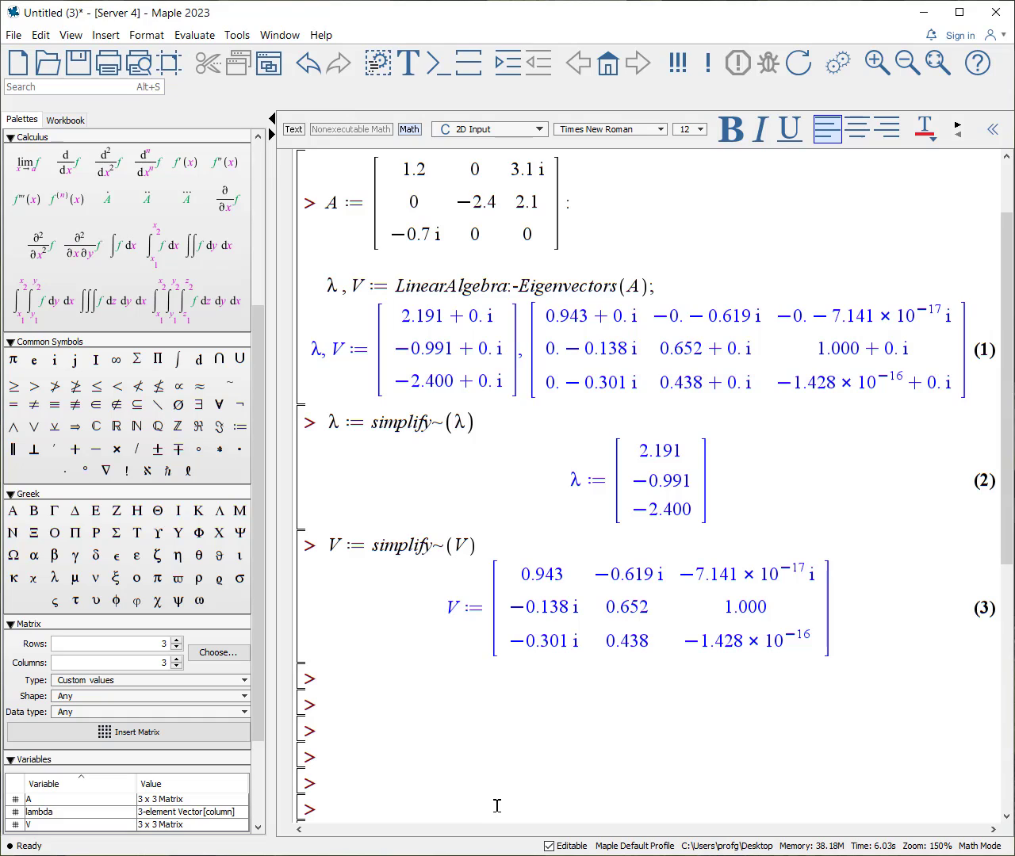
type("f")
type("no")
type("rmal")
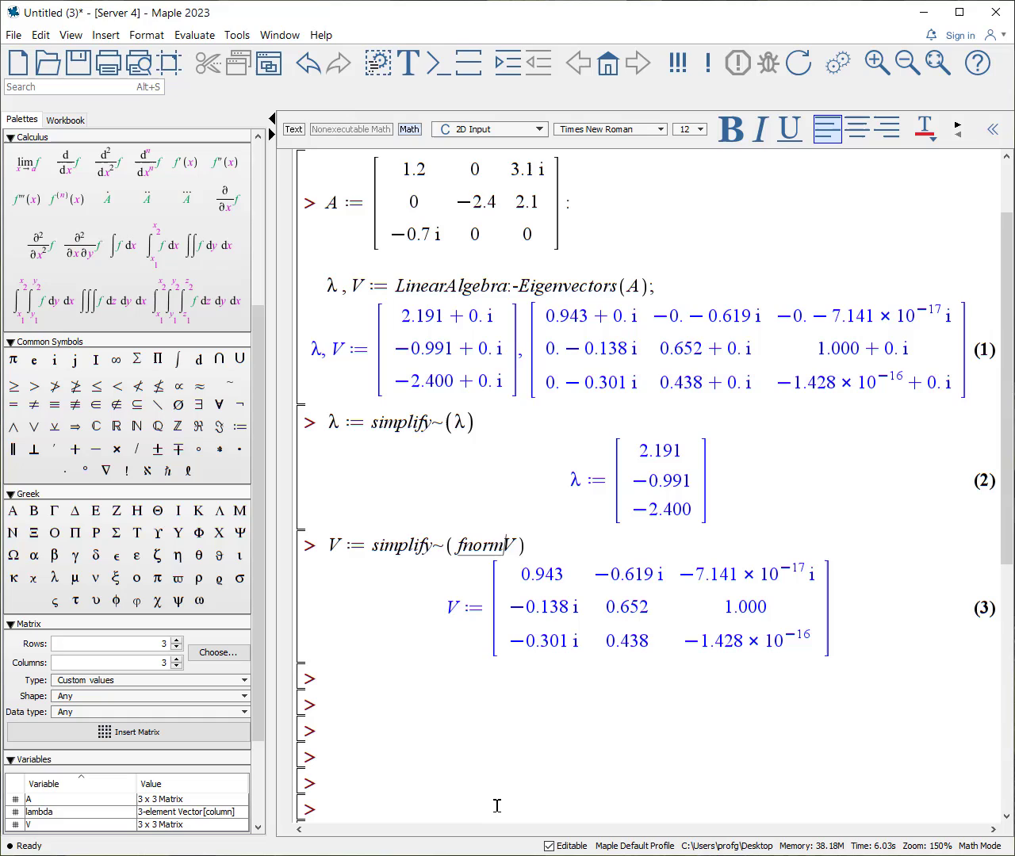
type("~(")
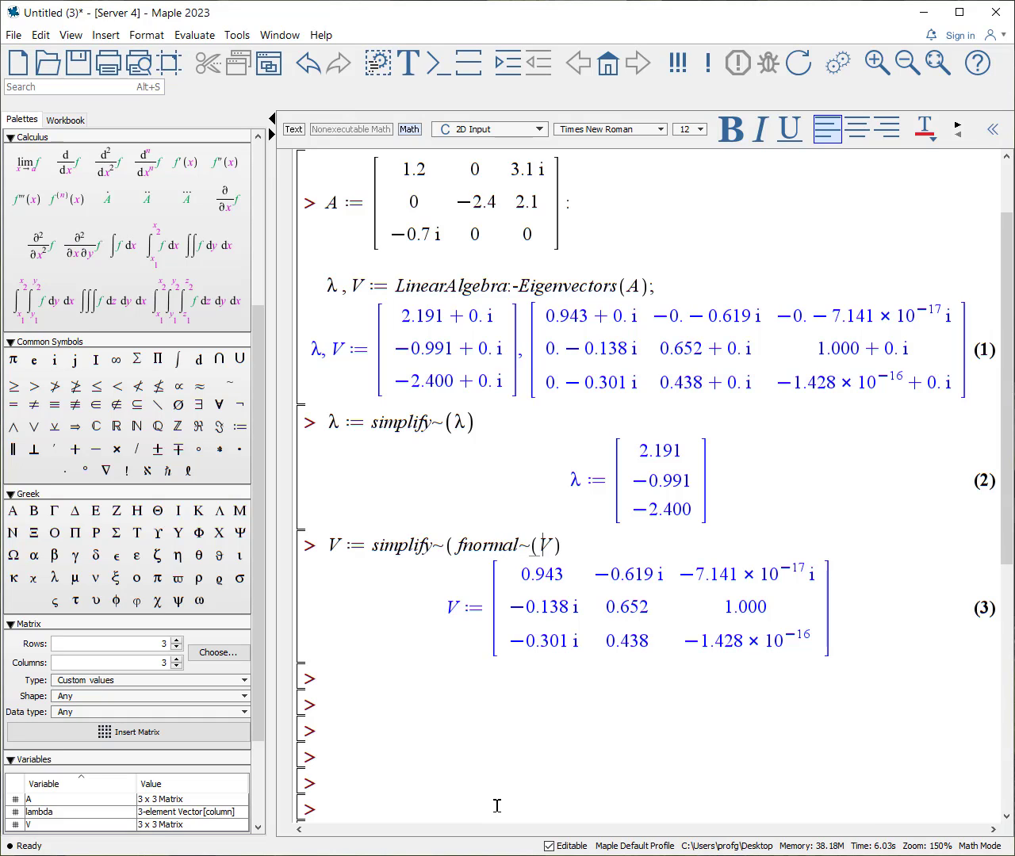
key("Right")
type(")")
key("Return")
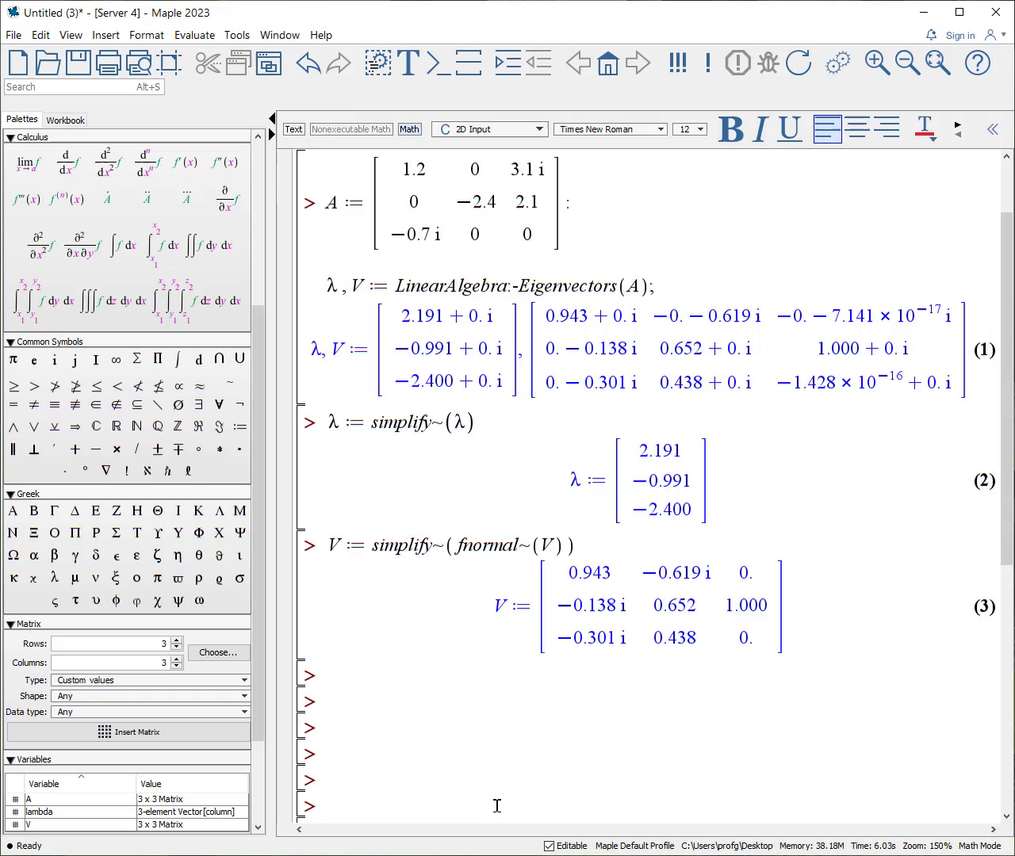
scroll(127, 357, "up", 5)
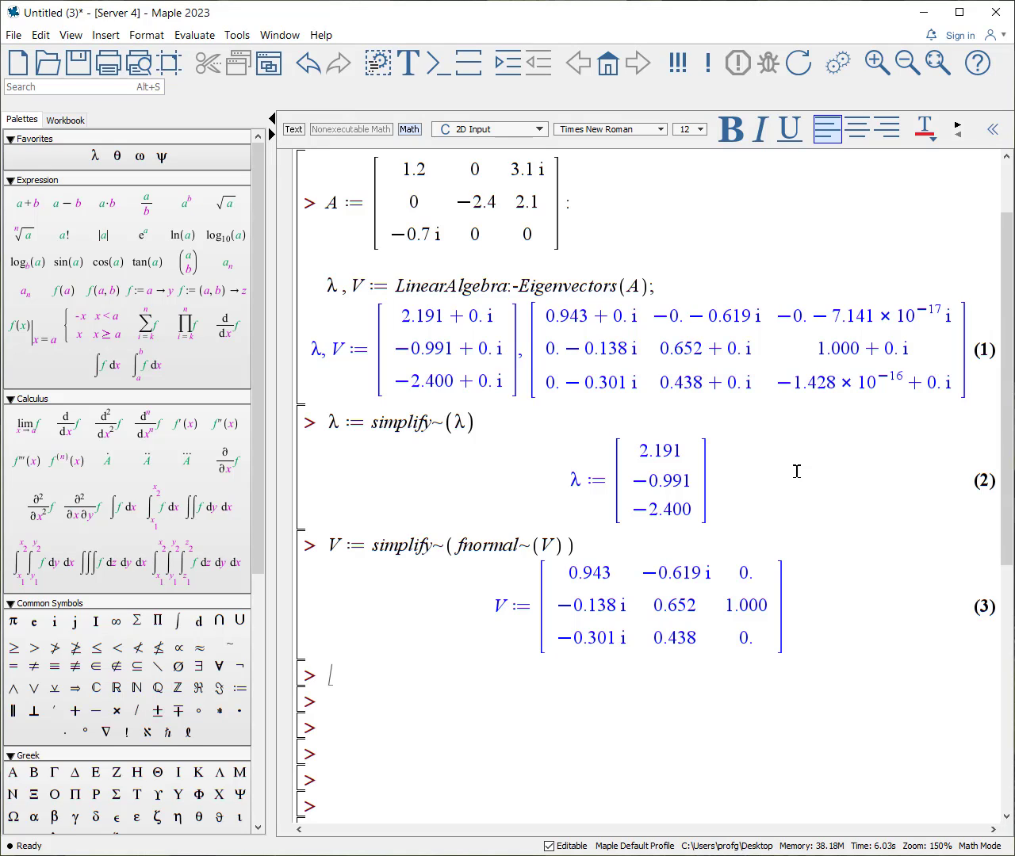
Step: Compute λorder := sort(λ, output=permutation), giving [3, 2, 1]
left_click(97, 156)
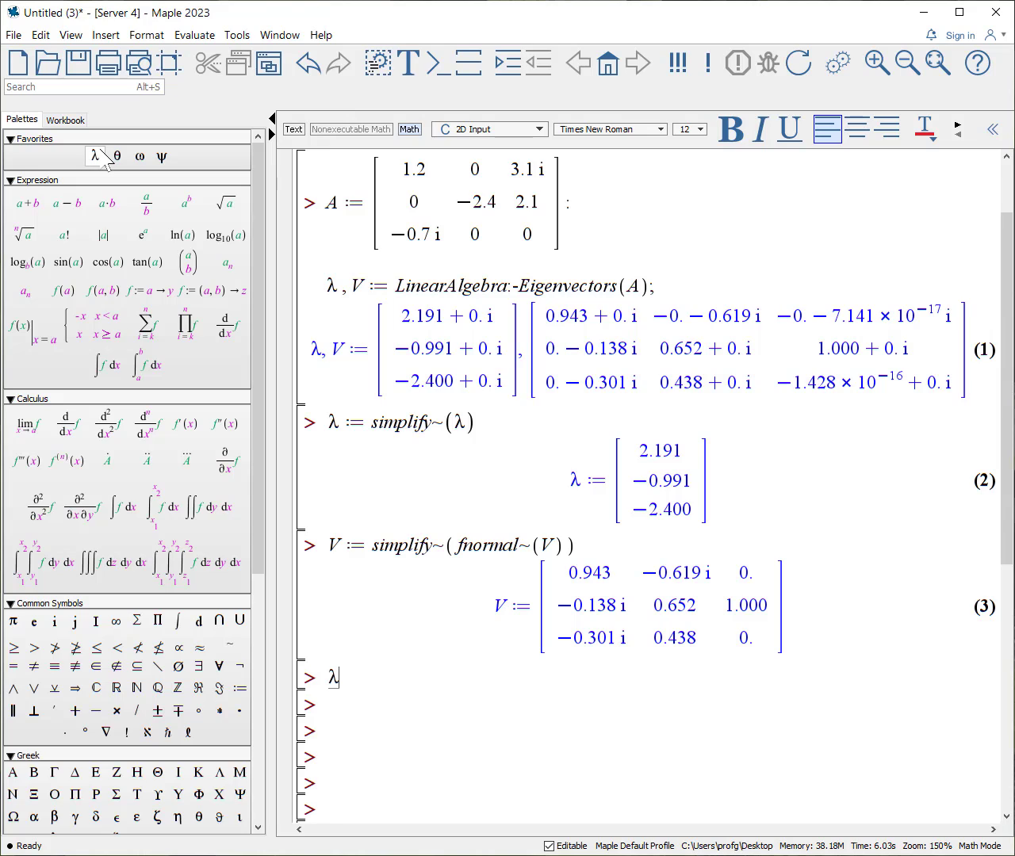
type("order := sort(")
left_click(102, 149)
type(", ou")
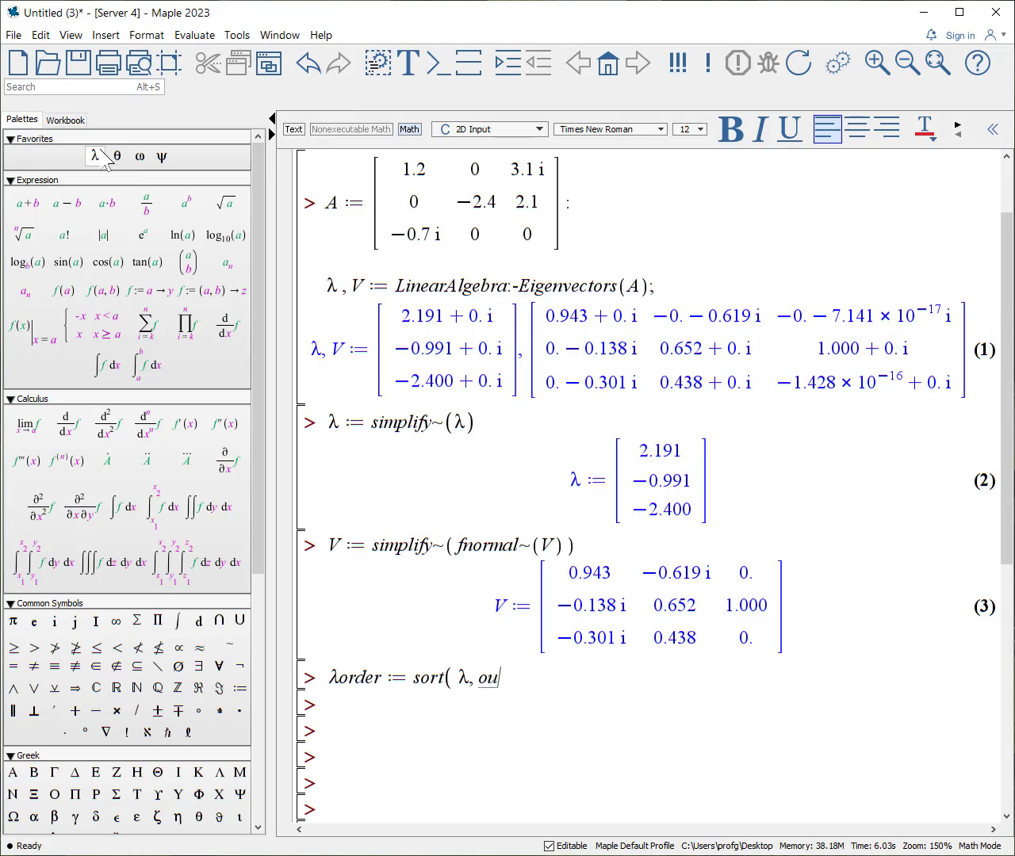
type("tput=per")
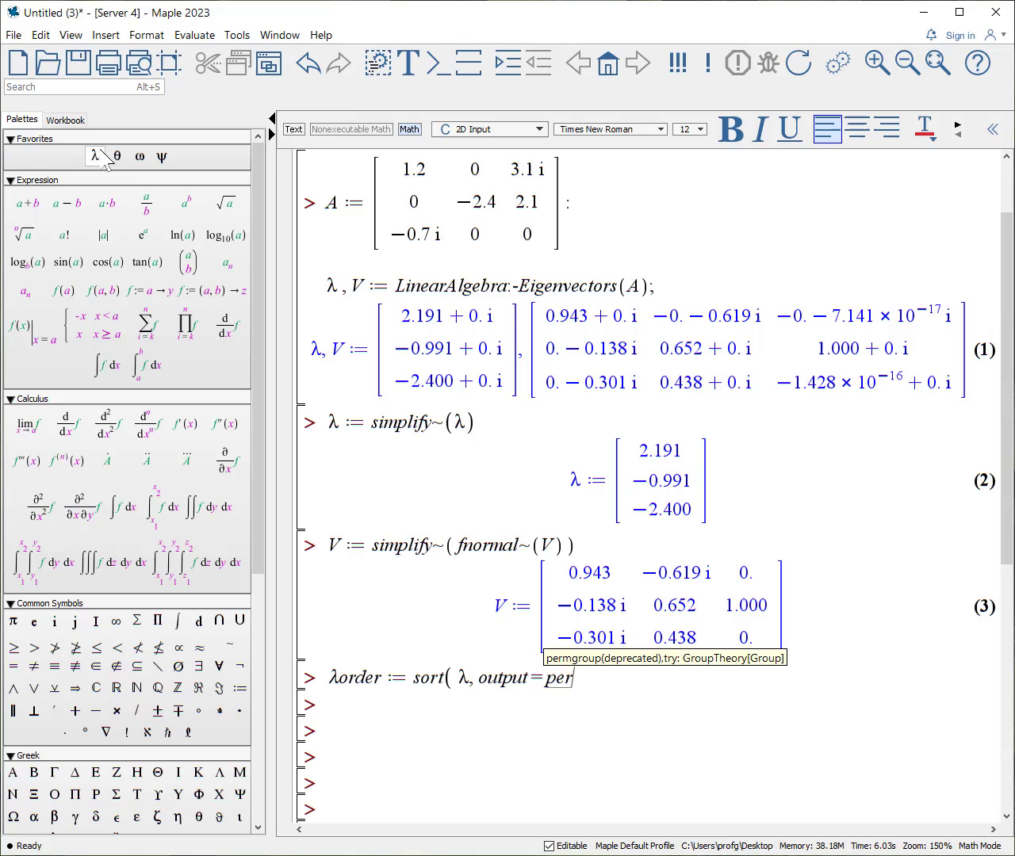
type("mutation)")
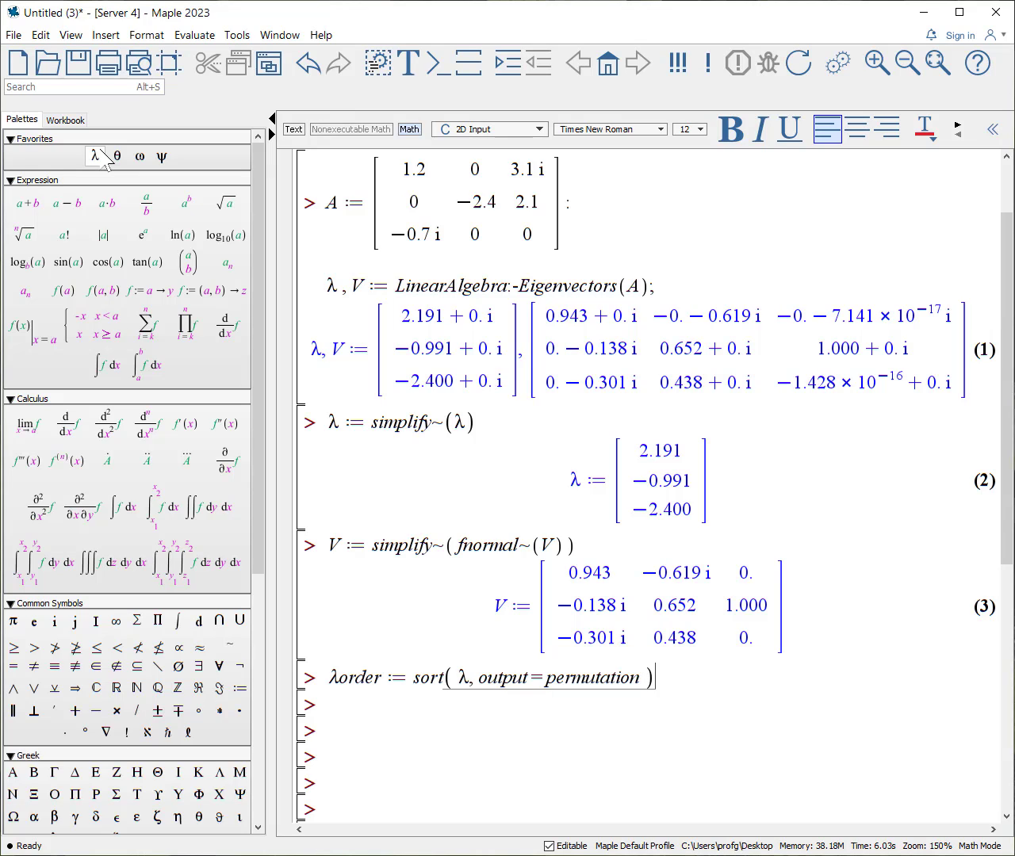
key("Return")
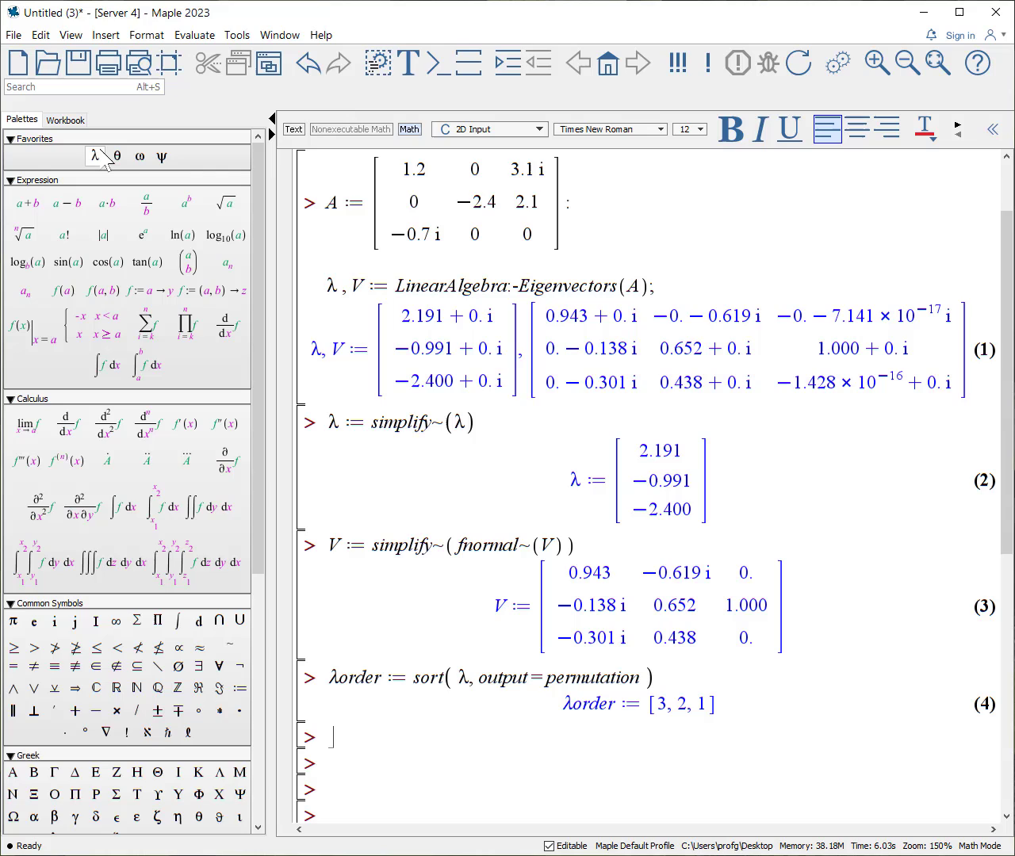
Step: Reorder the eigenvalues ascending with λ := λ[λorder]
left_click(96, 155)
type(":=")
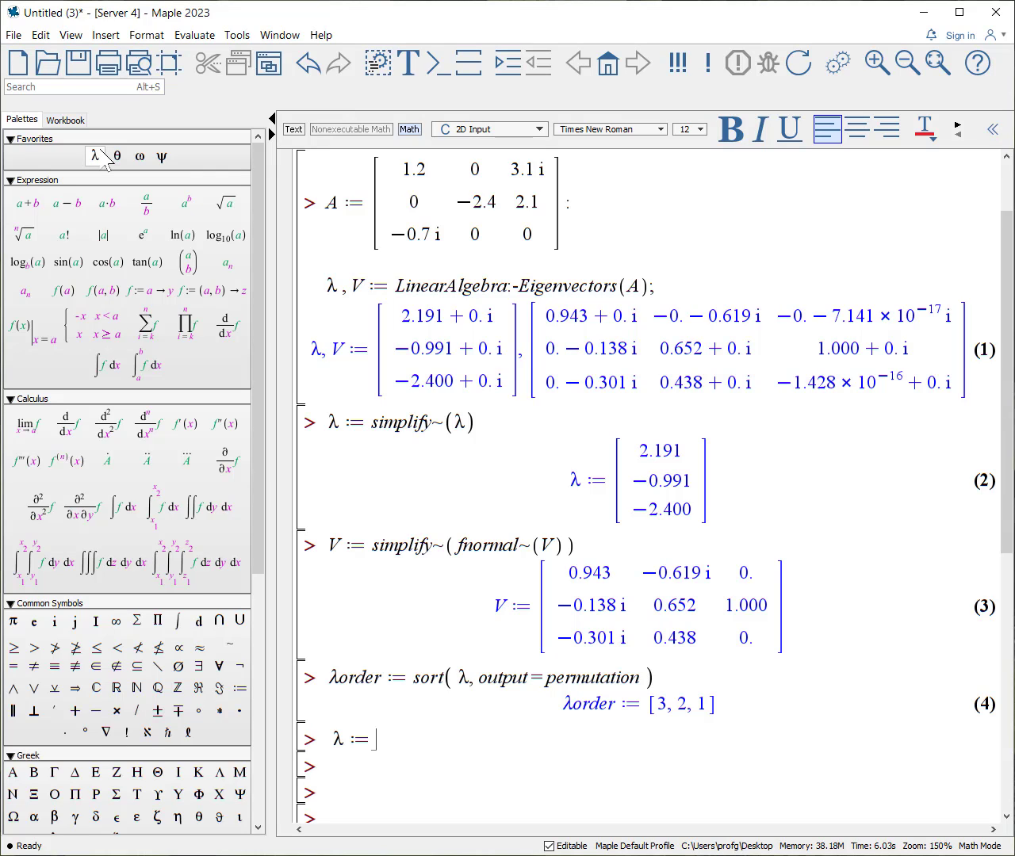
left_click(96, 156)
type("[")
left_click(96, 155)
type("order]")
key("Return")
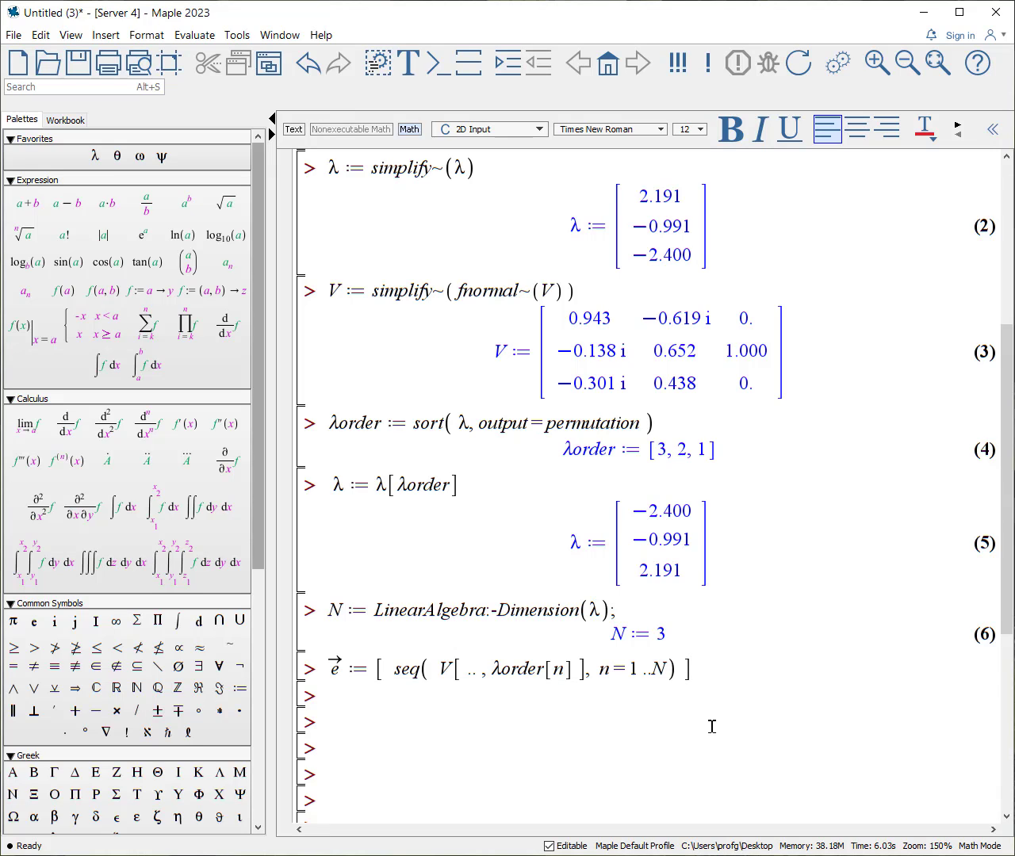
Step: End the e⃗ seq line with a semicolon and run it to show the reordered eigenvectors
type(";")
key("Return")
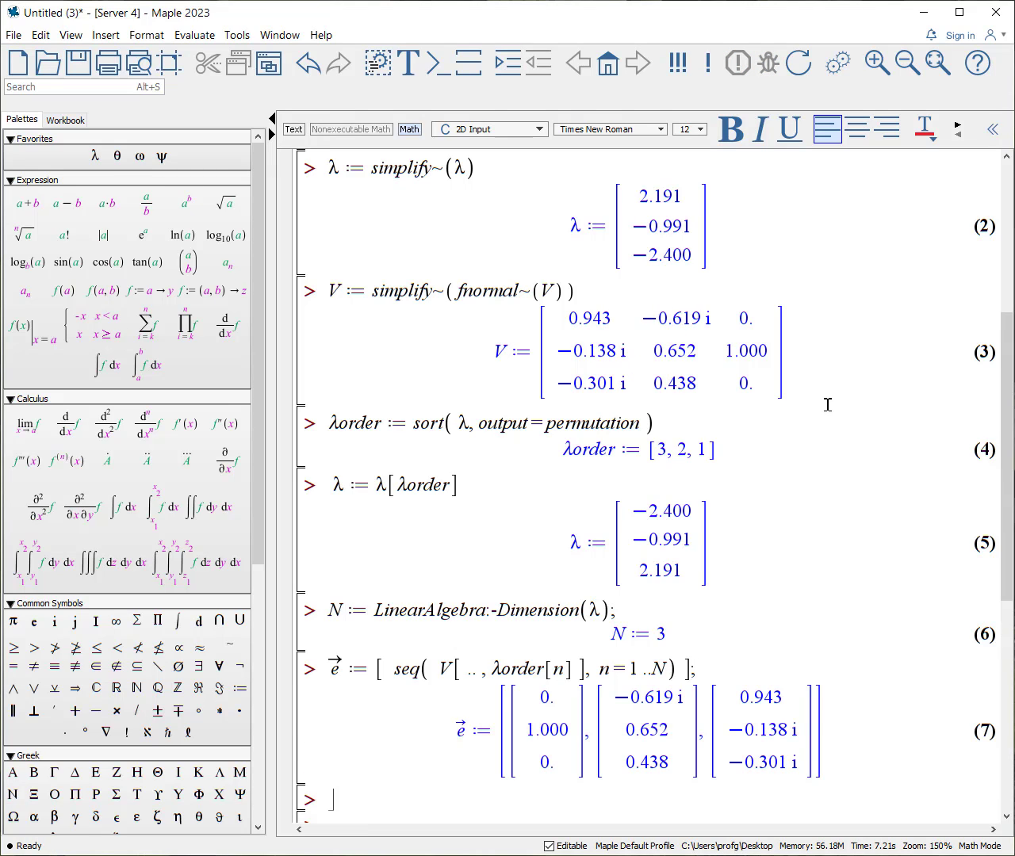